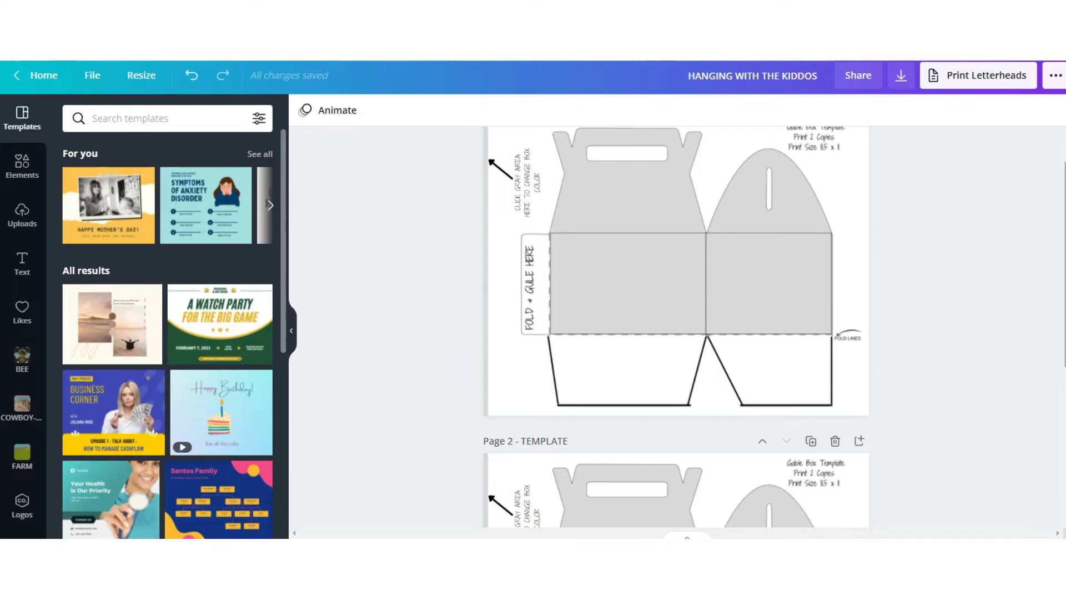
- Recolour the gable box panels solid black after trying pink, yellow and red
scroll(673, 178, up, 1)
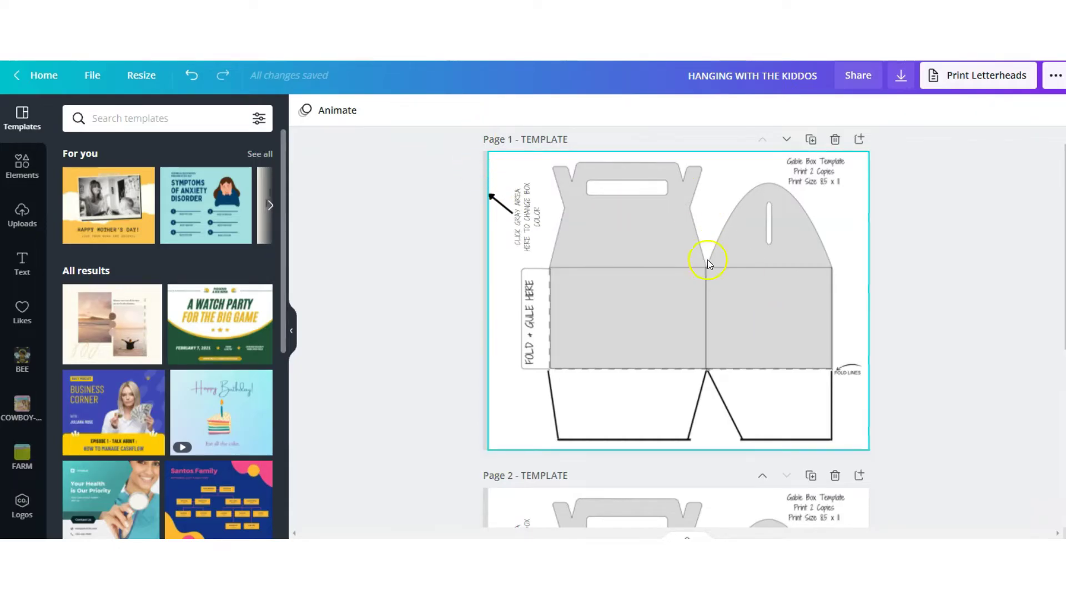
click(487, 167)
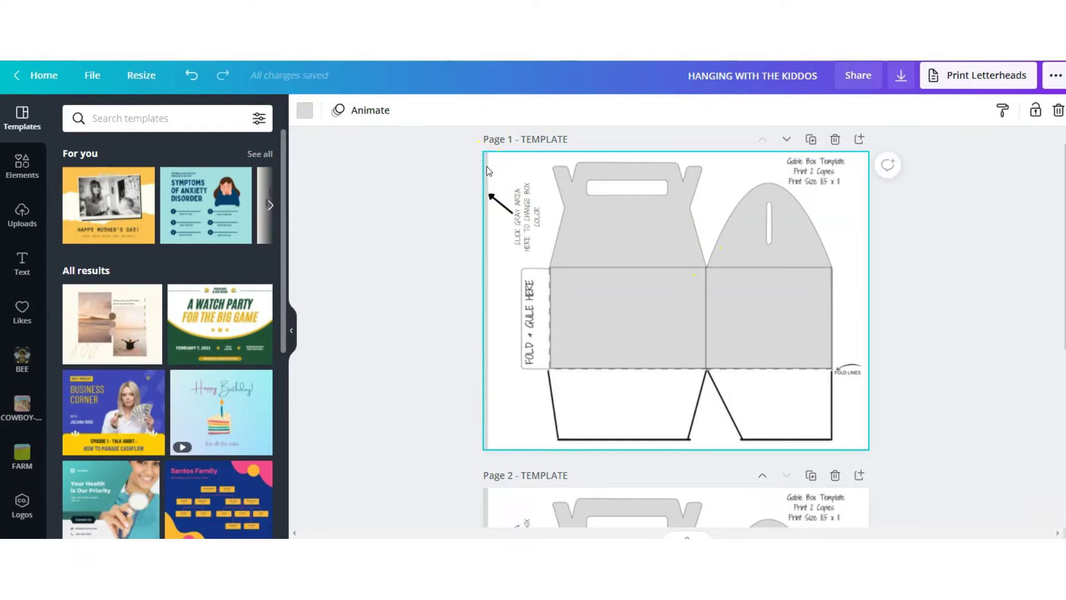
click(304, 111)
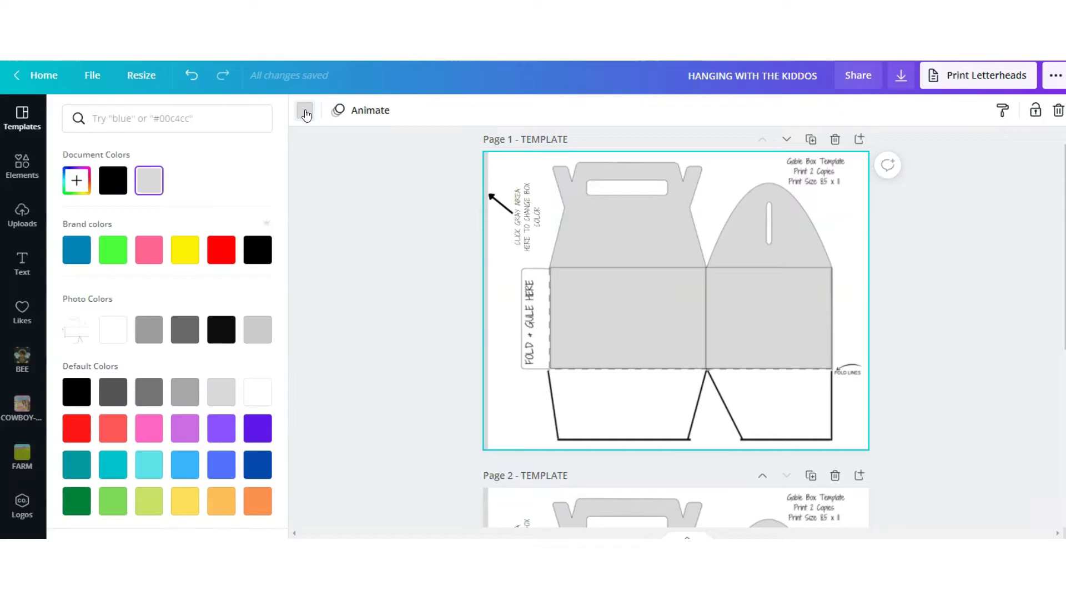
click(141, 256)
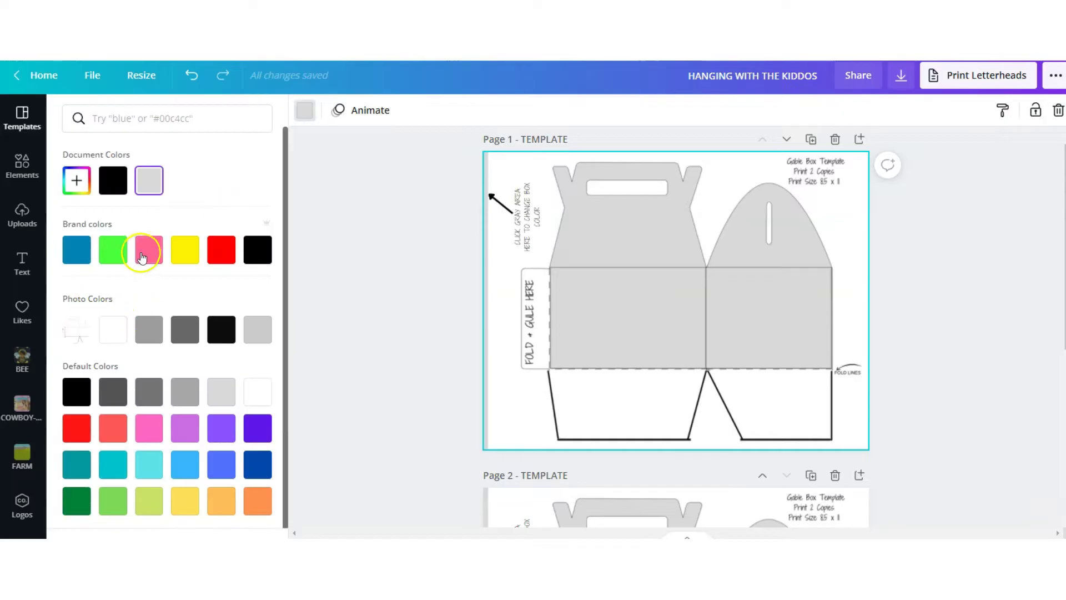
click(185, 252)
click(221, 250)
click(257, 251)
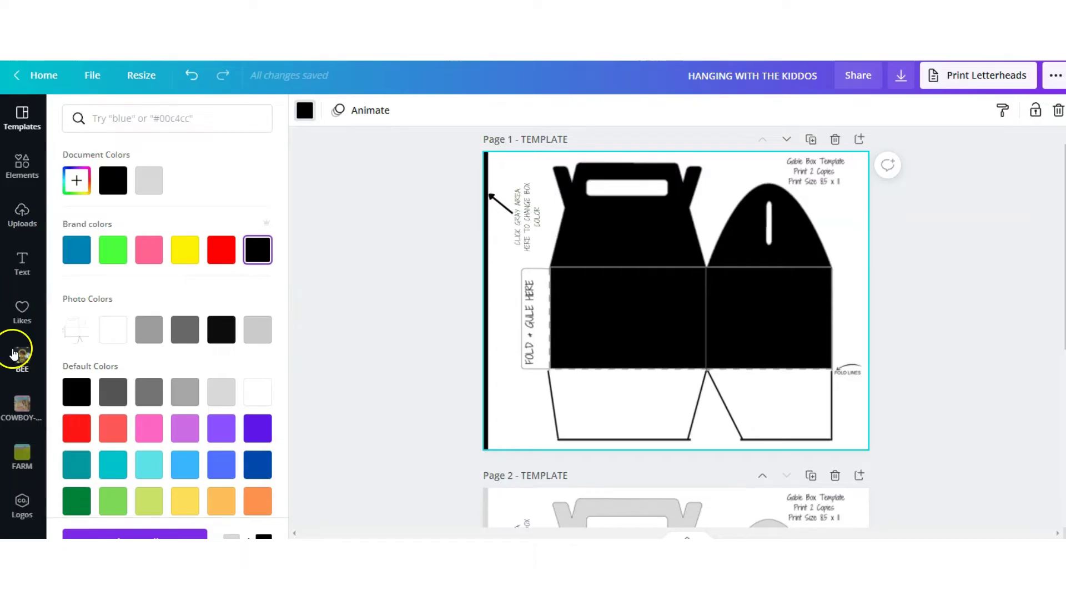
click(25, 365)
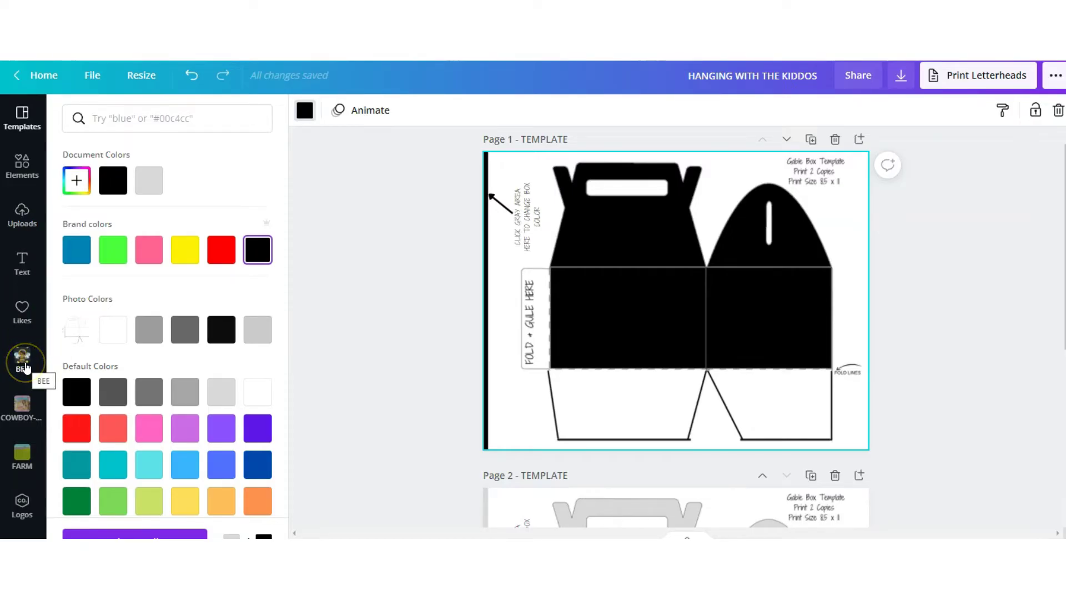
- Add the honeycomb pattern from the BEE uploads and make it the page background
mouse_move(83, 430)
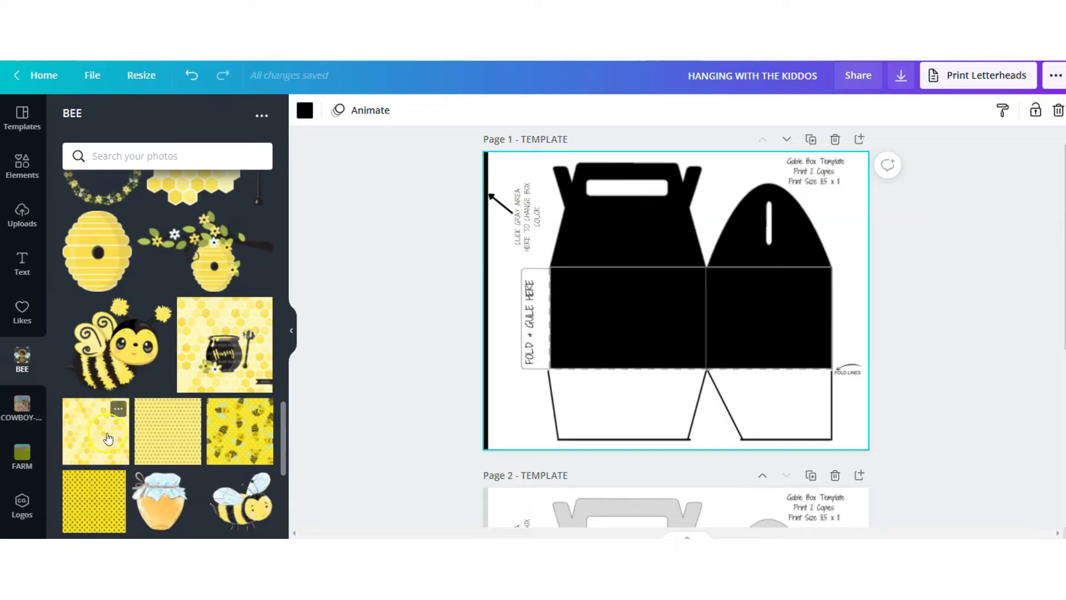
click(89, 437)
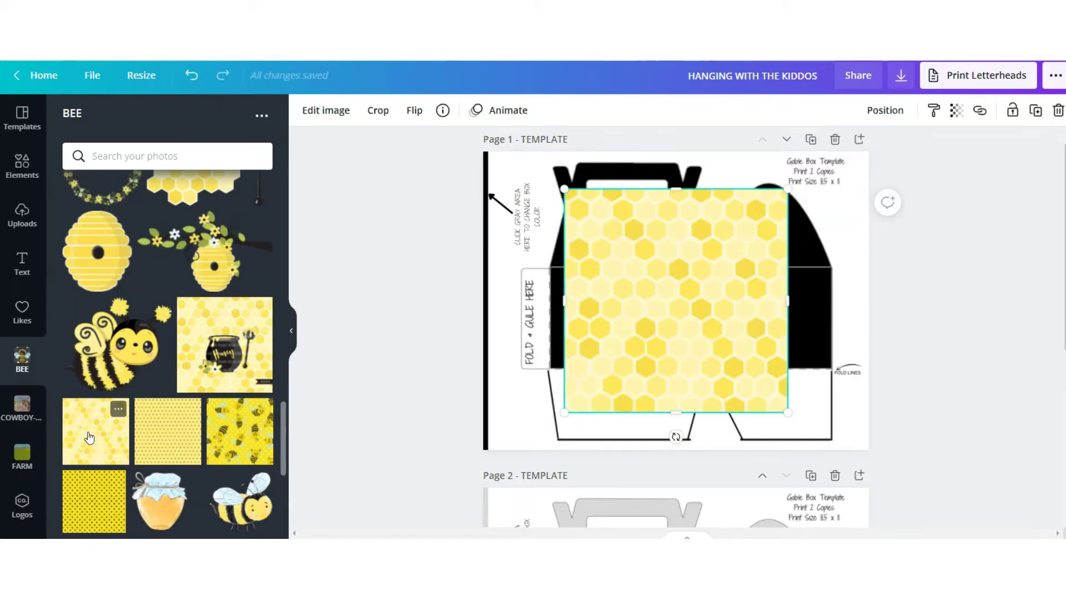
click(654, 277)
right_click(651, 275)
click(710, 512)
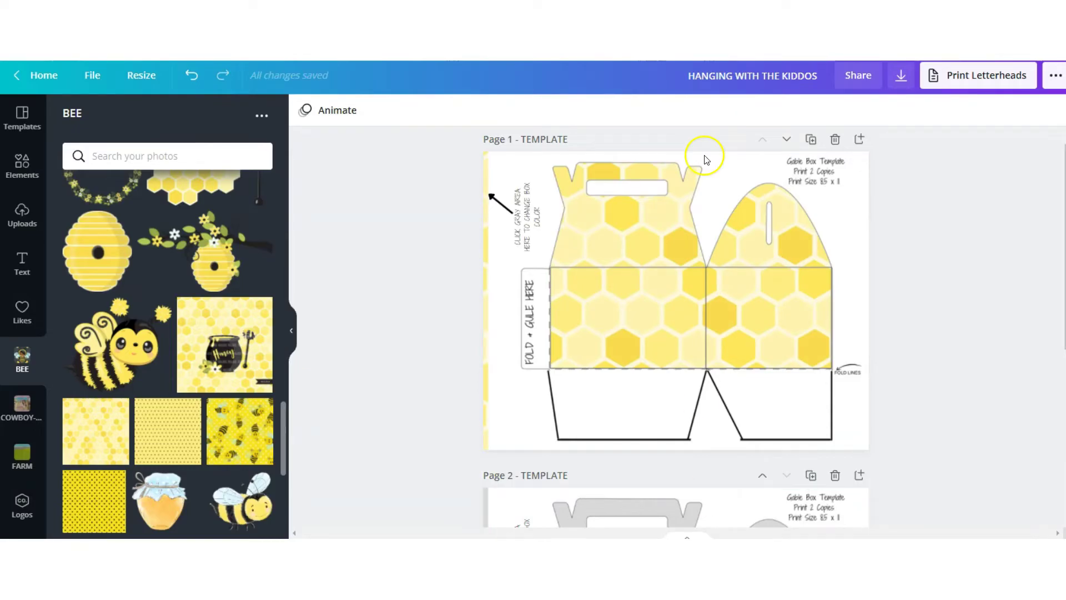
- Detach the honeycomb from the page background so it becomes a separate image
click(682, 232)
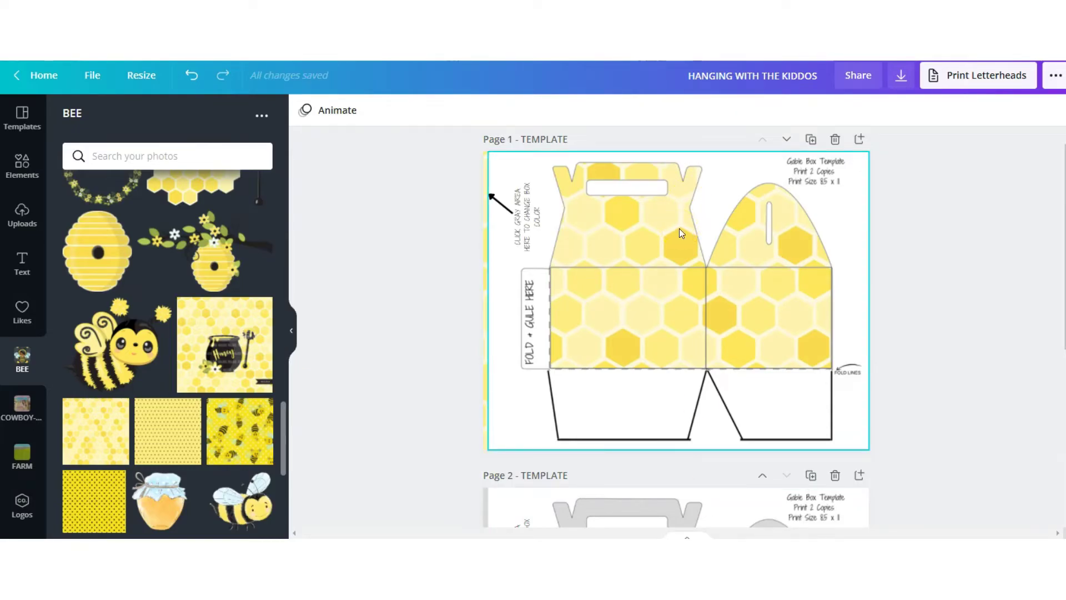
click(471, 118)
click(483, 164)
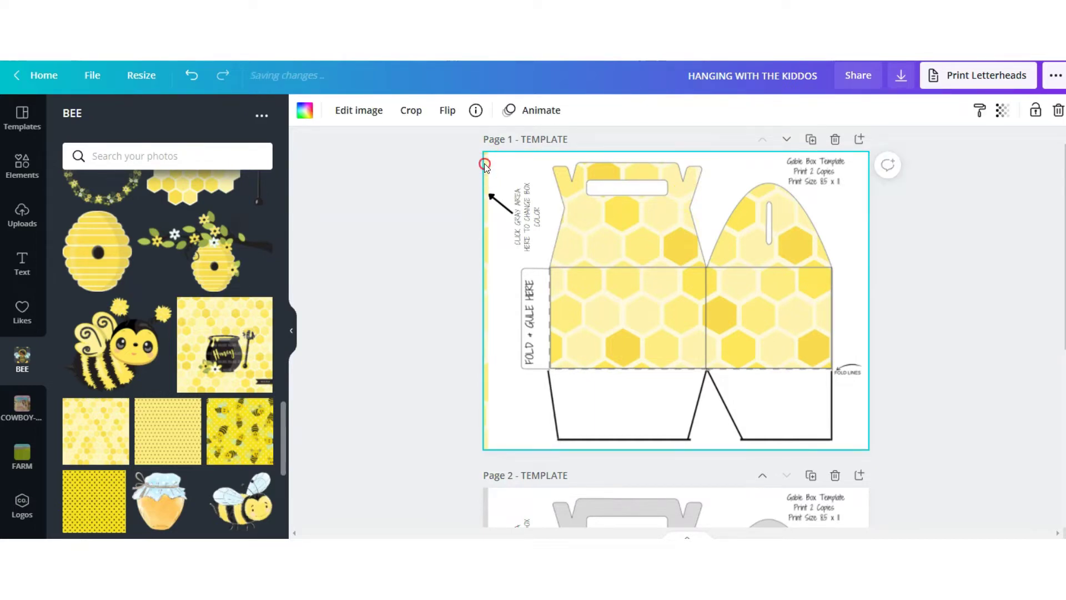
right_click(484, 163)
click(547, 335)
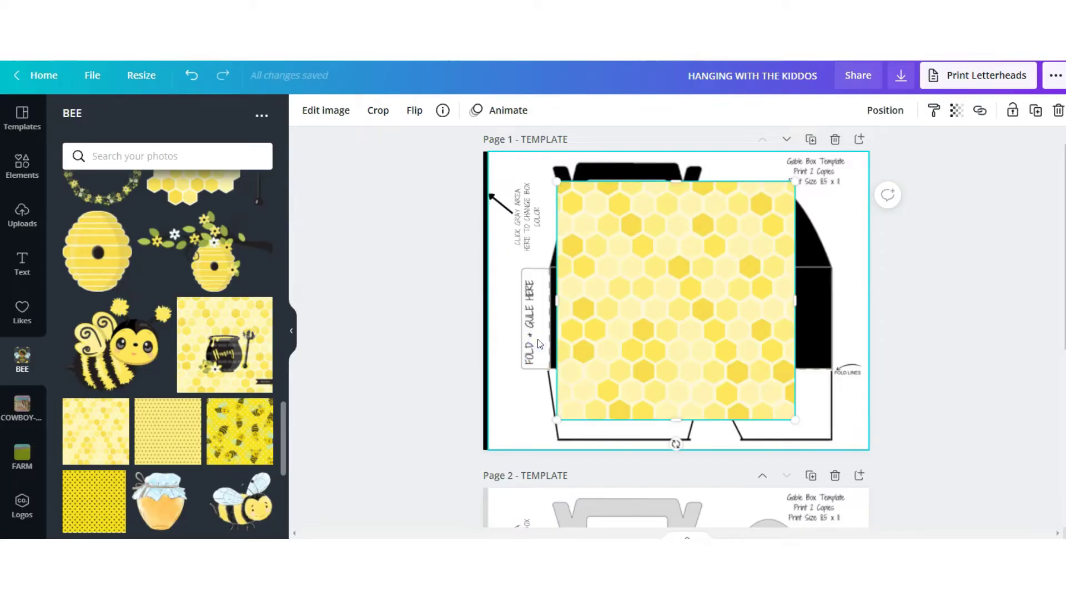
- Move the honeycomb down and resize it into a strip across the box's middle band
click(679, 239)
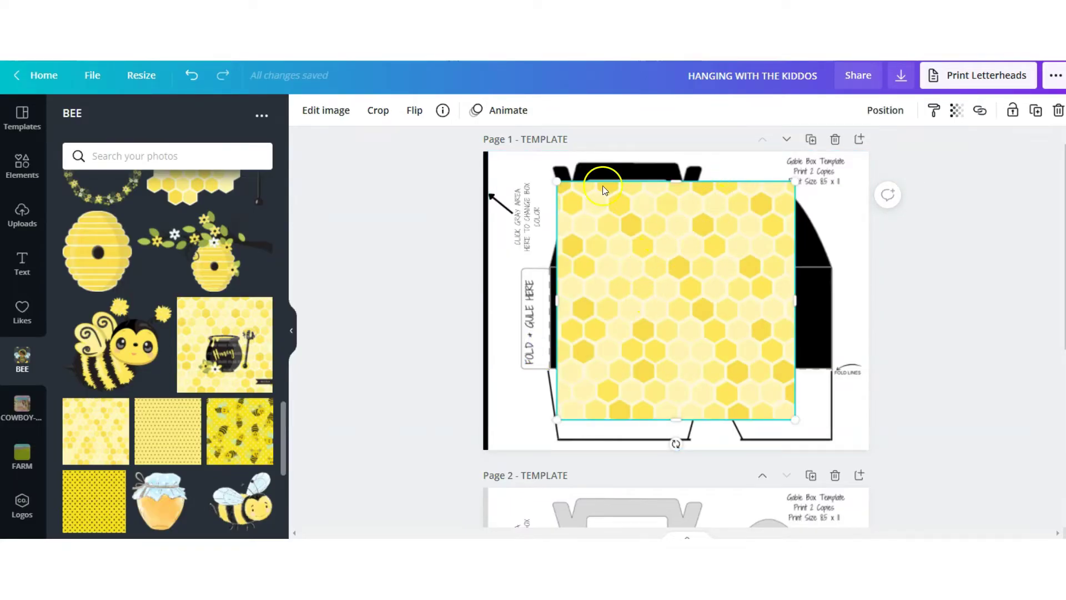
click(659, 285)
drag(659, 285, 649, 366)
click(644, 513)
drag(644, 513, 653, 369)
drag(779, 315, 831, 309)
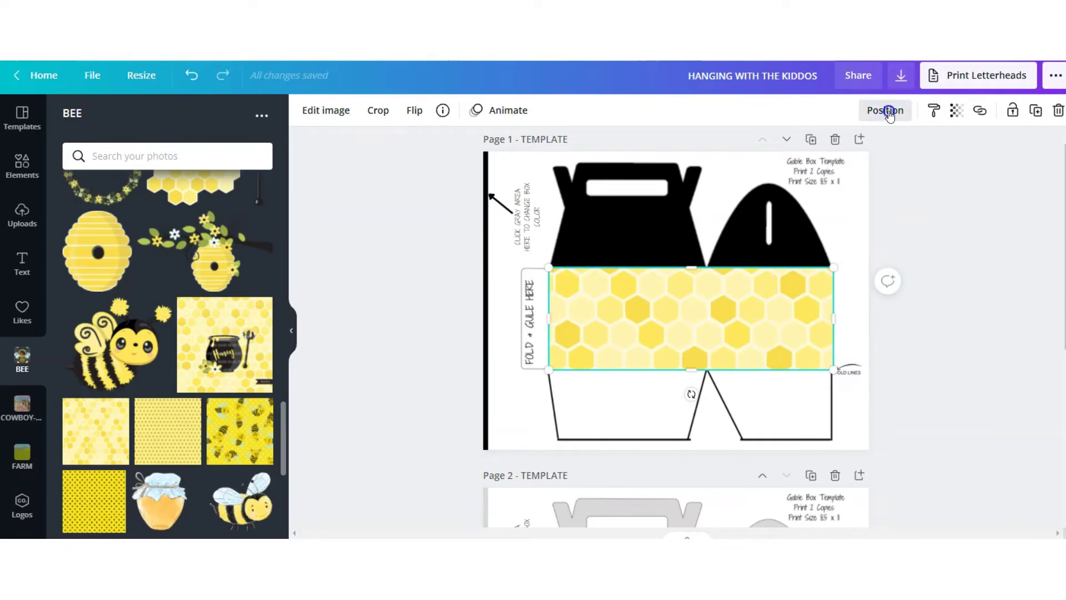
- Send the honeycomb one layer backward and the template to back, then shift the strip right
click(886, 110)
click(845, 152)
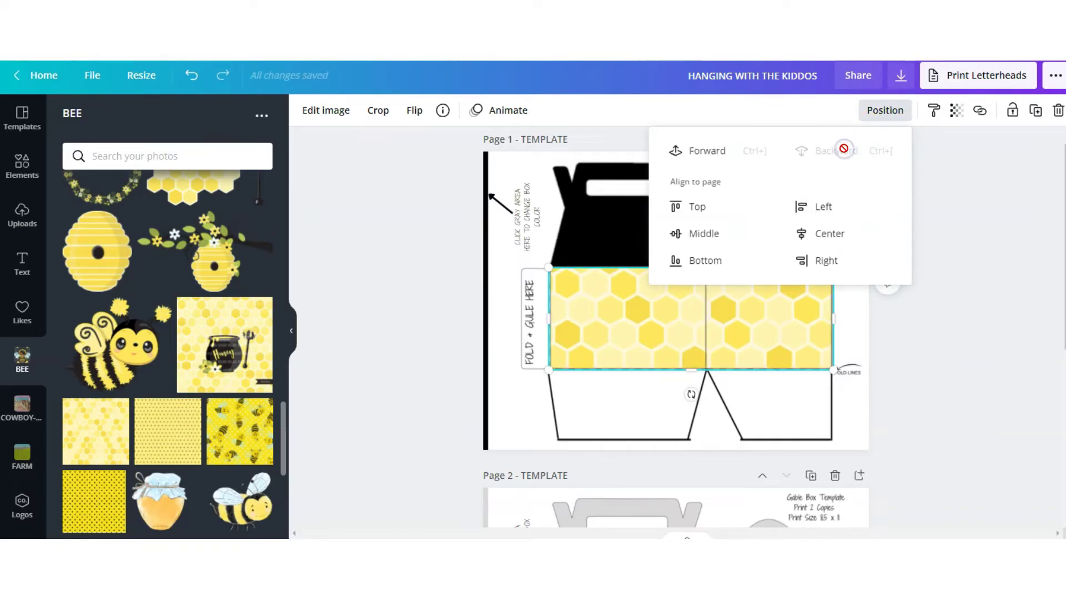
click(441, 317)
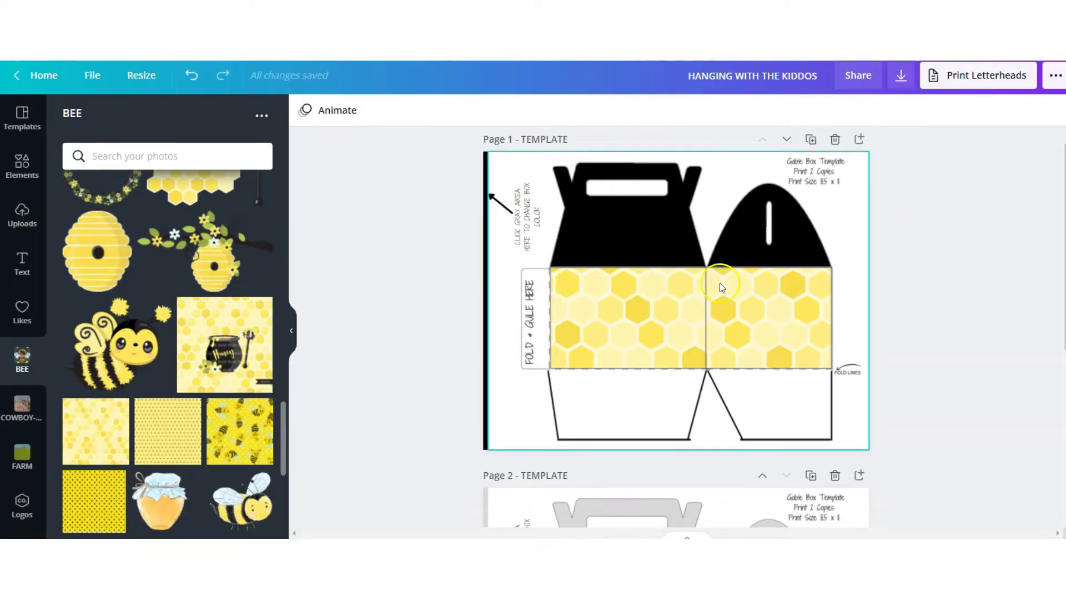
click(532, 174)
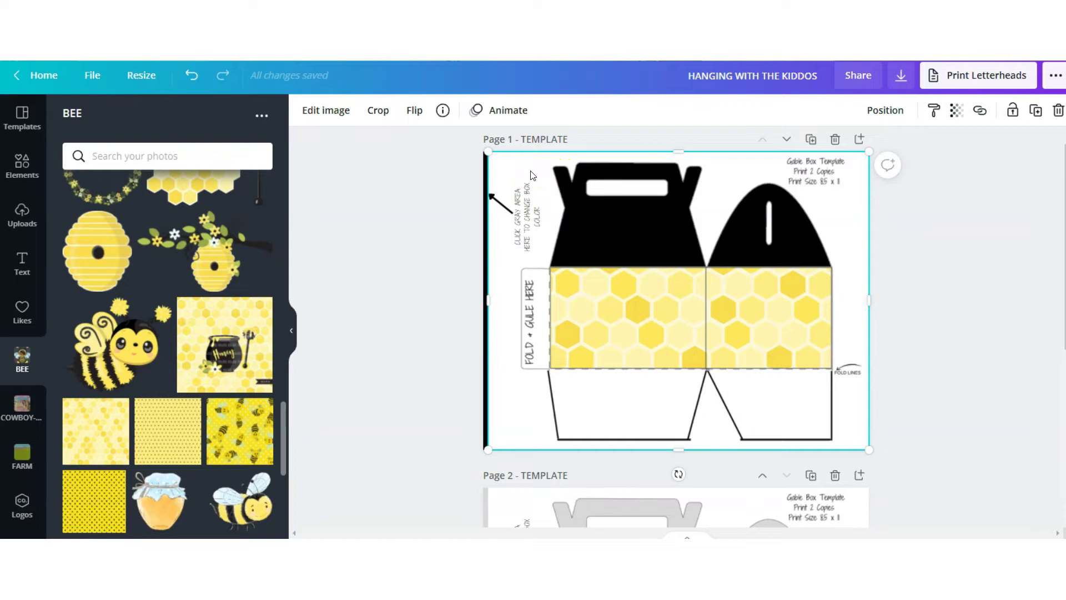
click(891, 111)
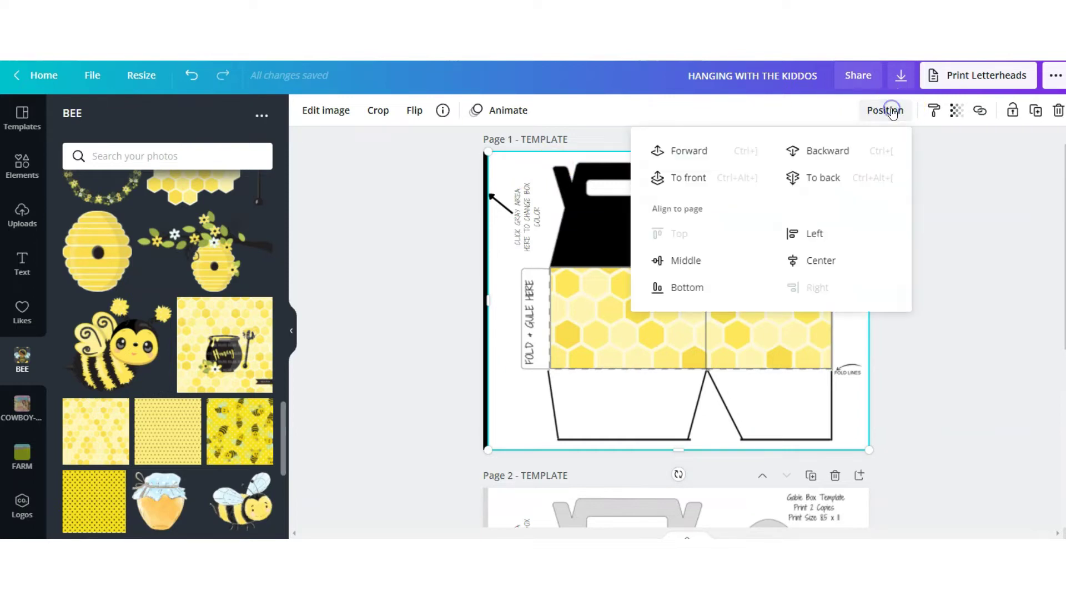
click(836, 178)
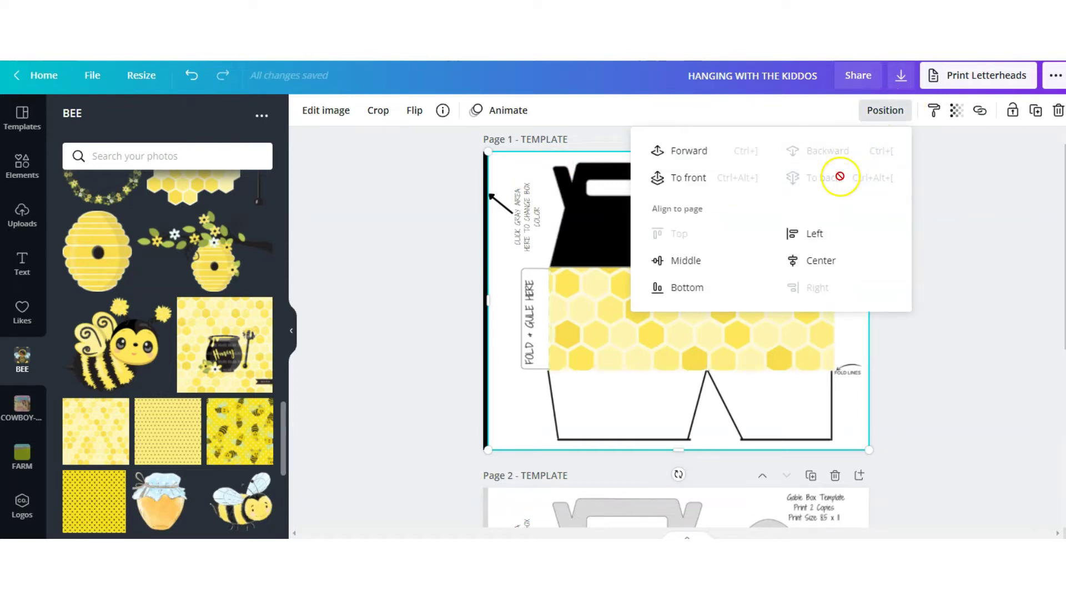
click(511, 395)
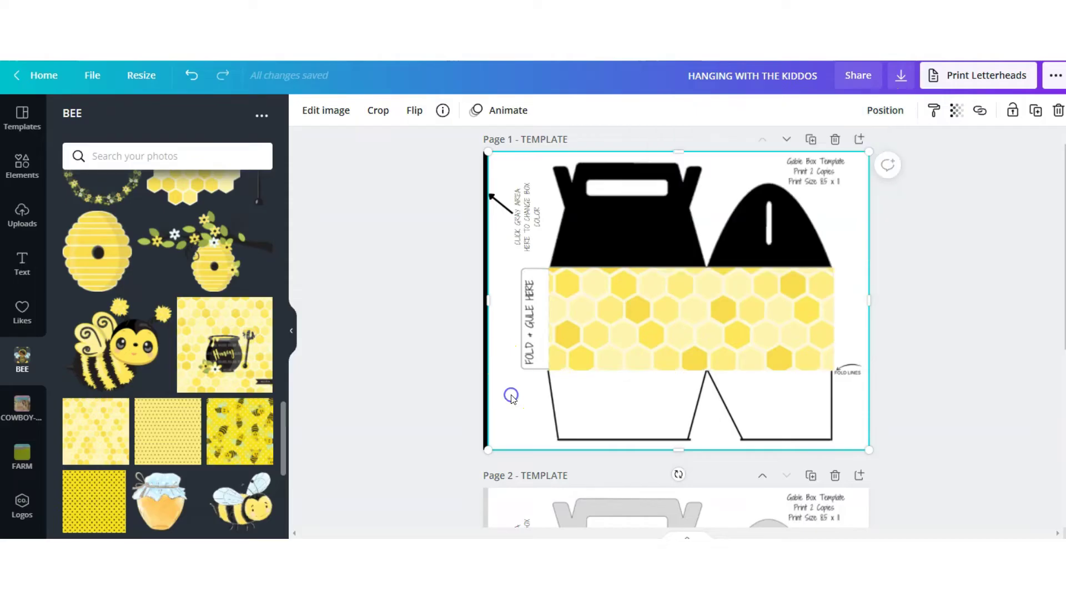
click(648, 291)
drag(648, 291, 720, 280)
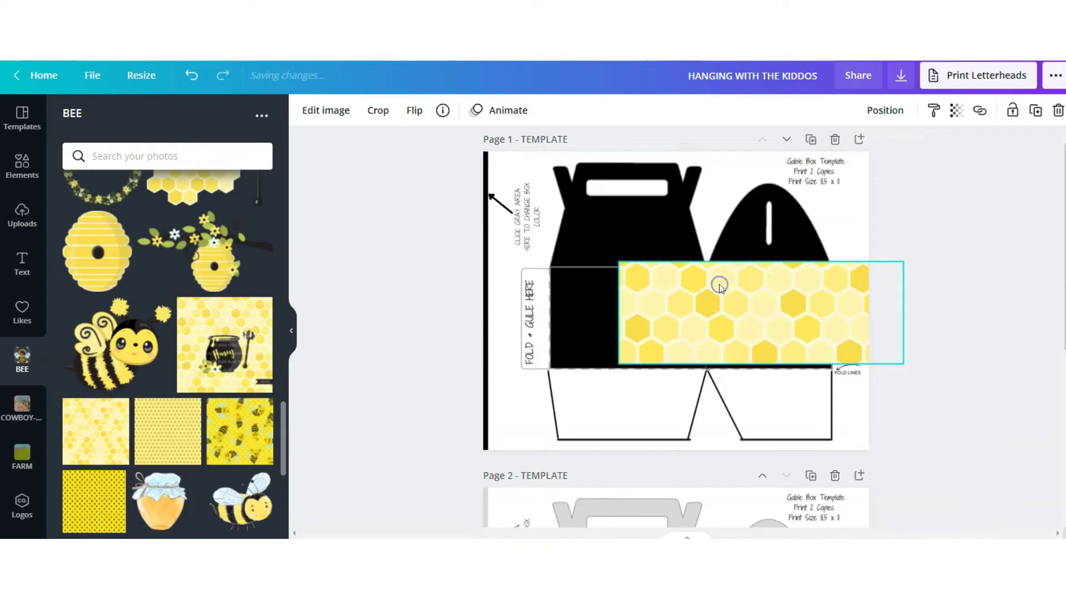
- Delete the honeycomb strip and fit a bee-pattern image across both top panels
click(1058, 110)
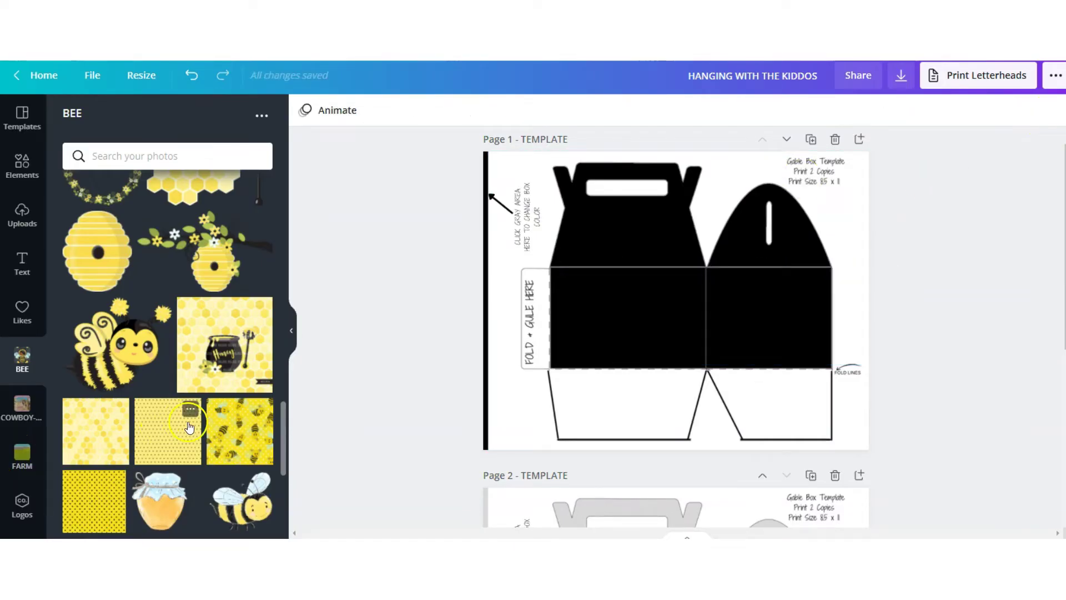
click(242, 431)
drag(676, 335, 643, 354)
drag(767, 191, 678, 282)
drag(666, 327, 712, 228)
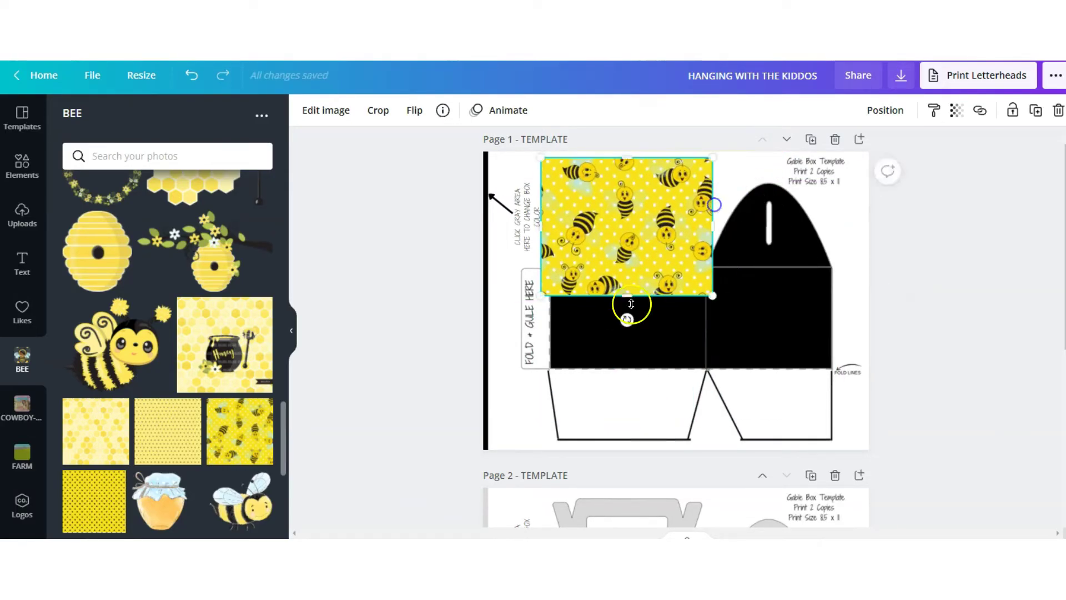
drag(631, 305, 631, 272)
drag(713, 211, 831, 190)
- Try reordering the bee pattern and template layers, then delete the bee pattern
click(884, 112)
click(833, 151)
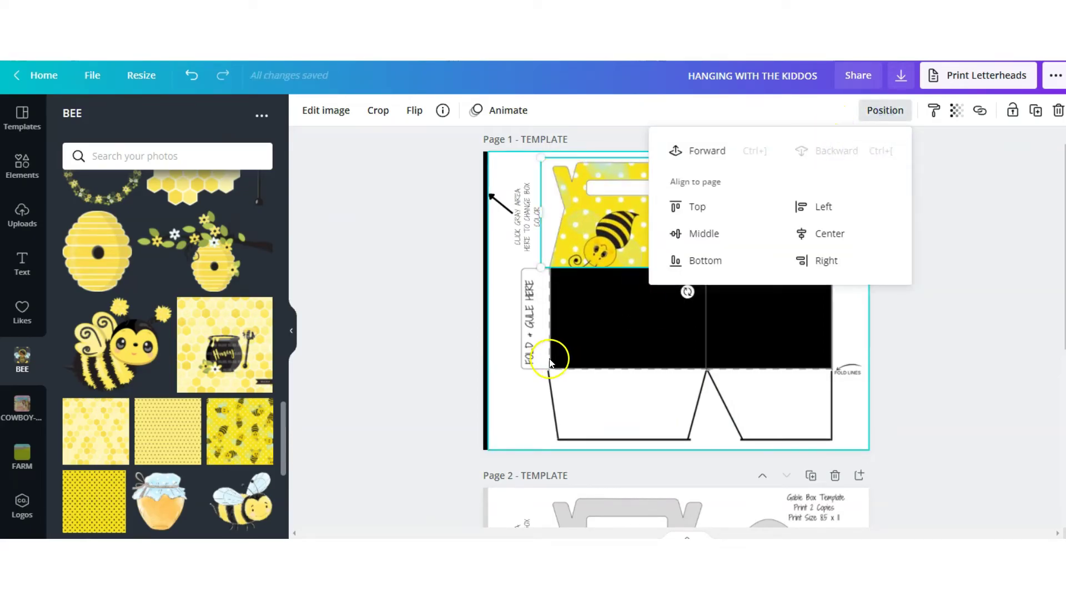
click(539, 268)
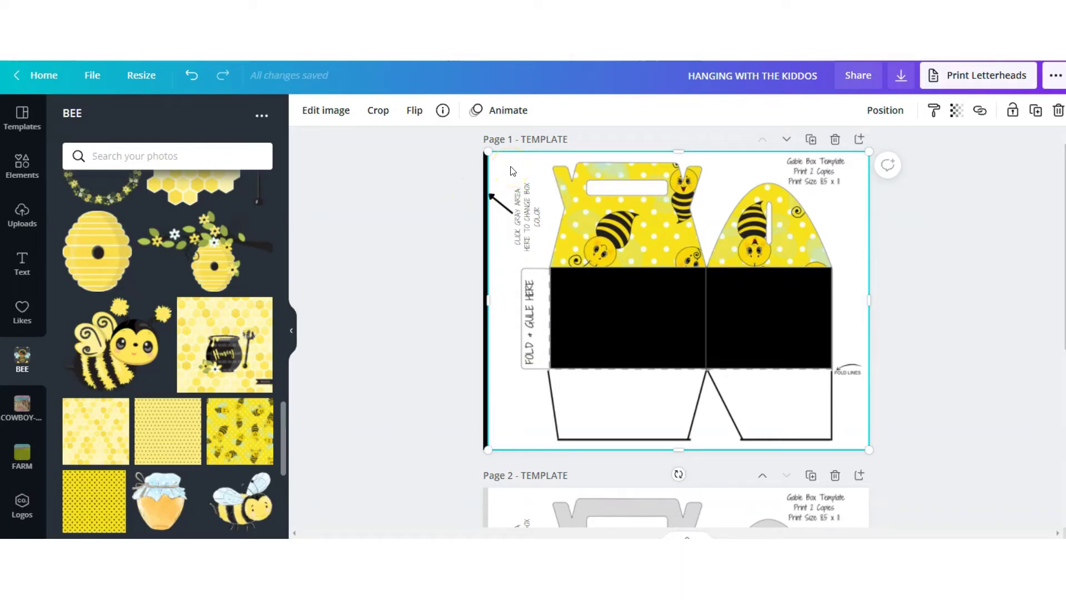
click(883, 110)
click(826, 176)
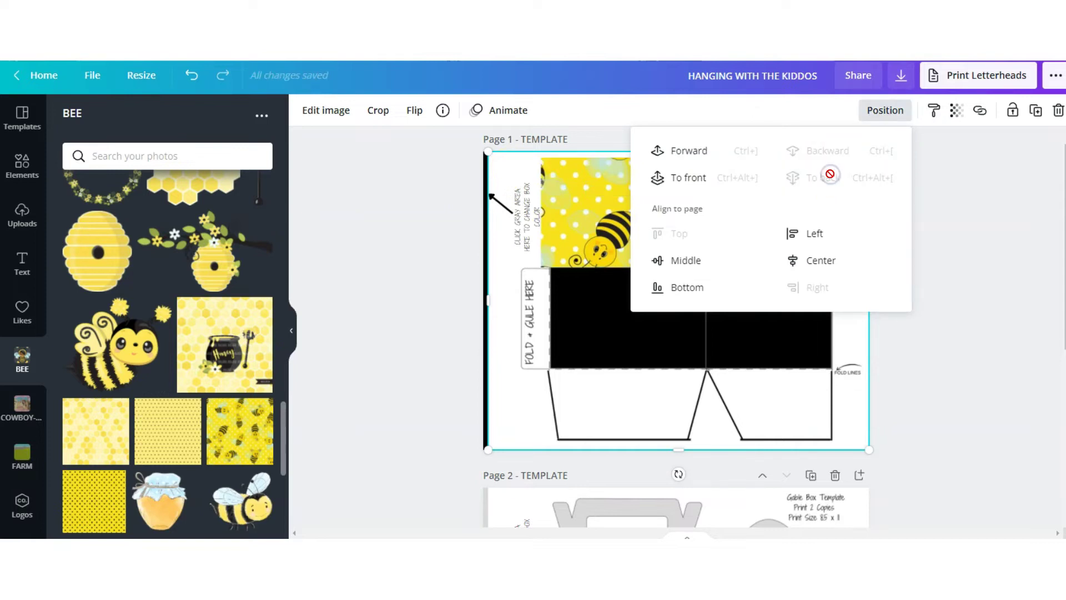
click(611, 191)
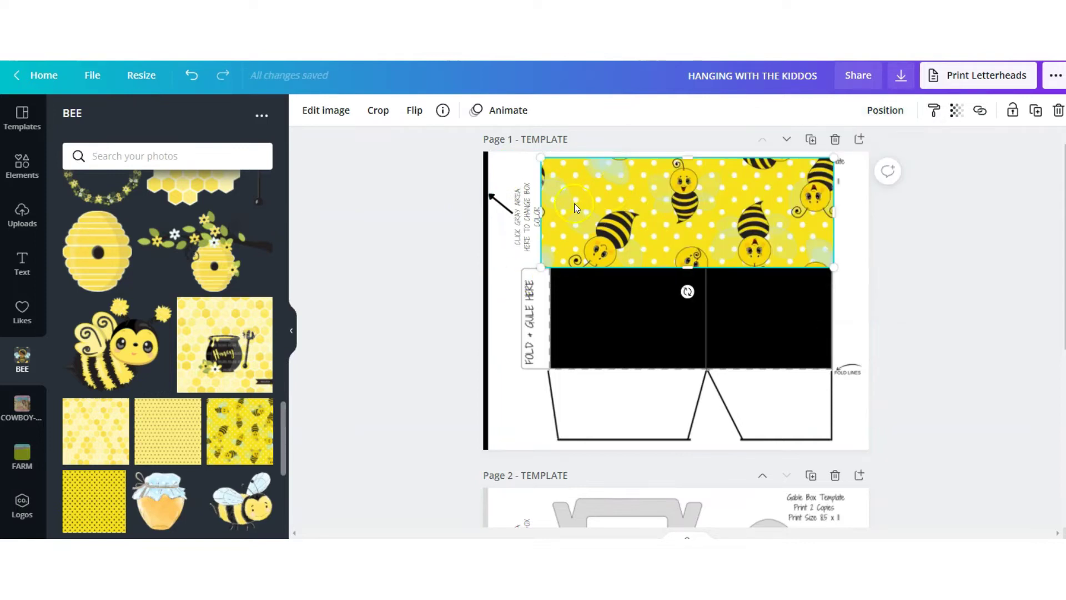
click(1058, 110)
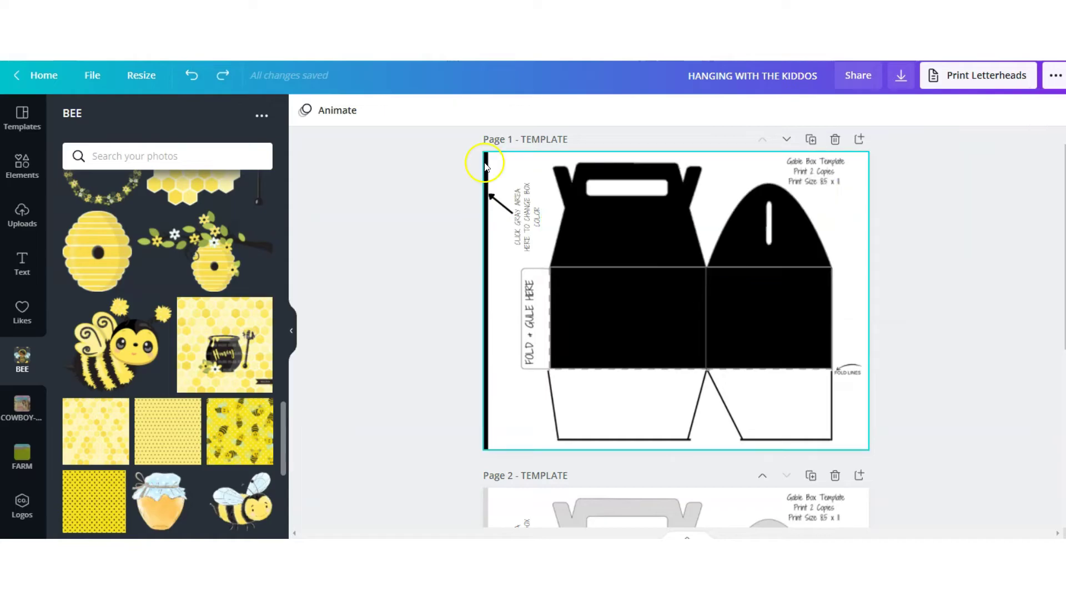
- Turn the box panels yellow and place a shrunk cartoon baby bee on the front panel
click(305, 110)
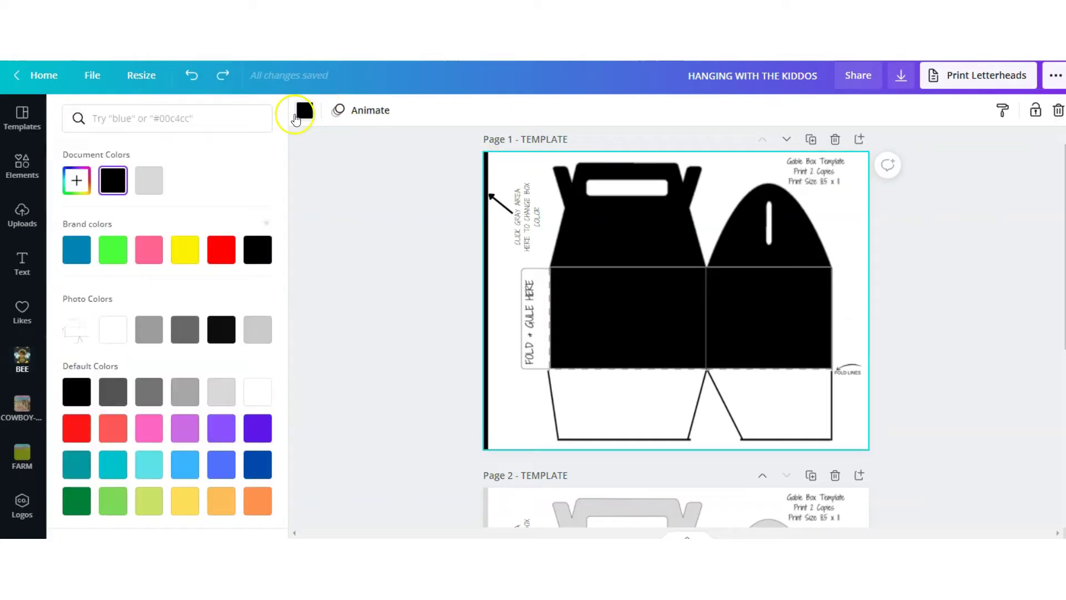
click(189, 246)
click(377, 281)
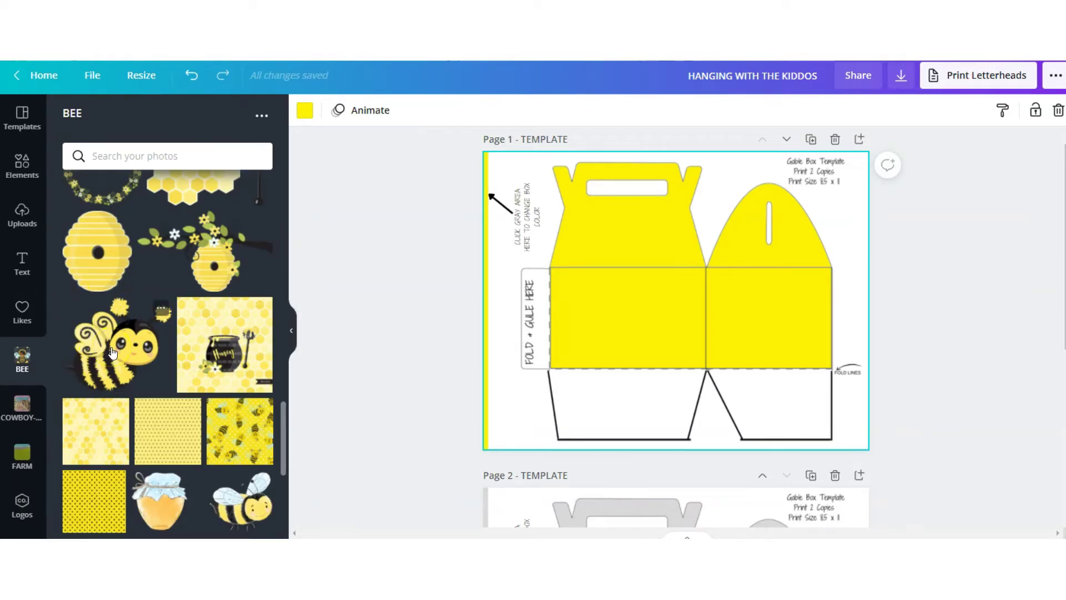
click(112, 352)
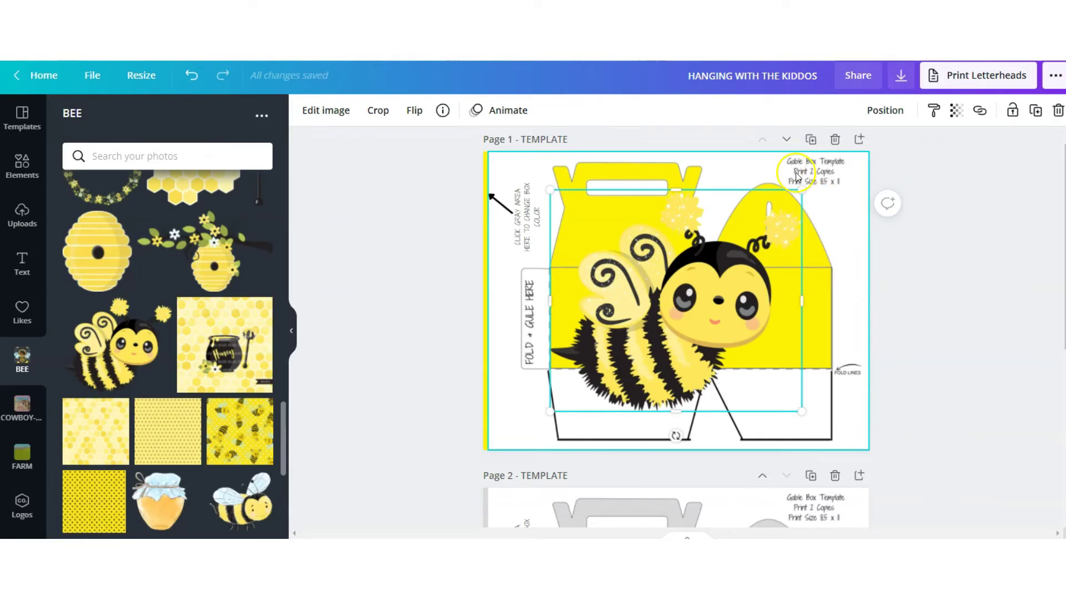
drag(782, 221, 664, 323)
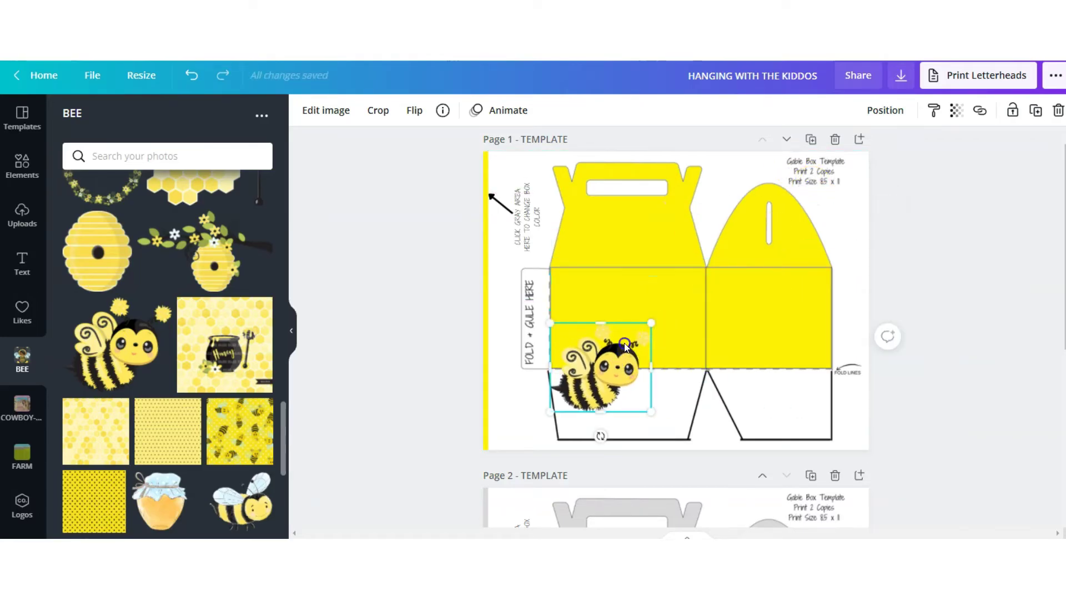
drag(621, 361, 636, 307)
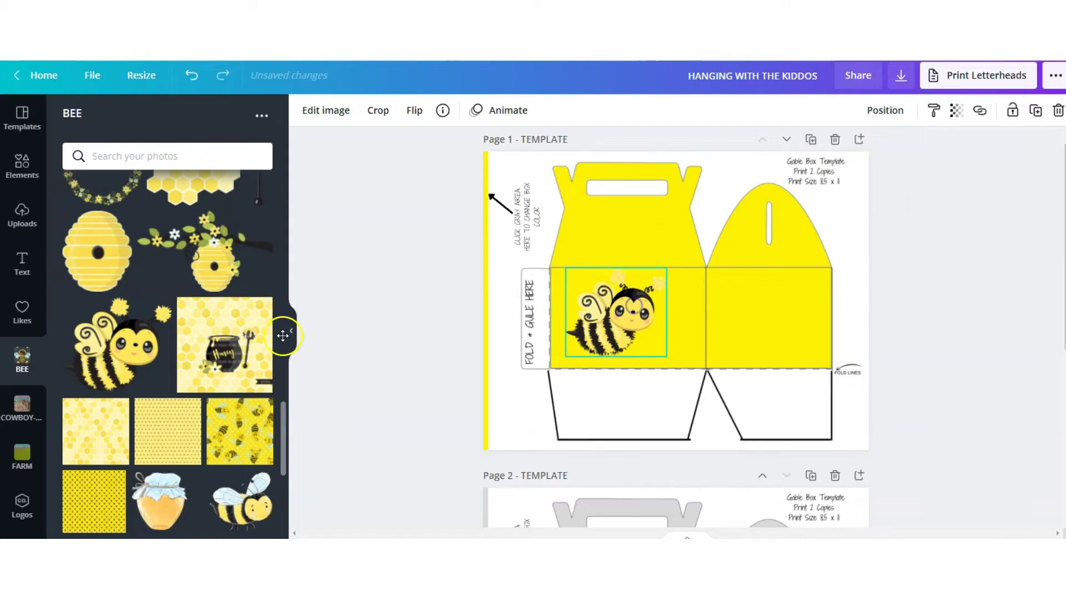
click(19, 266)
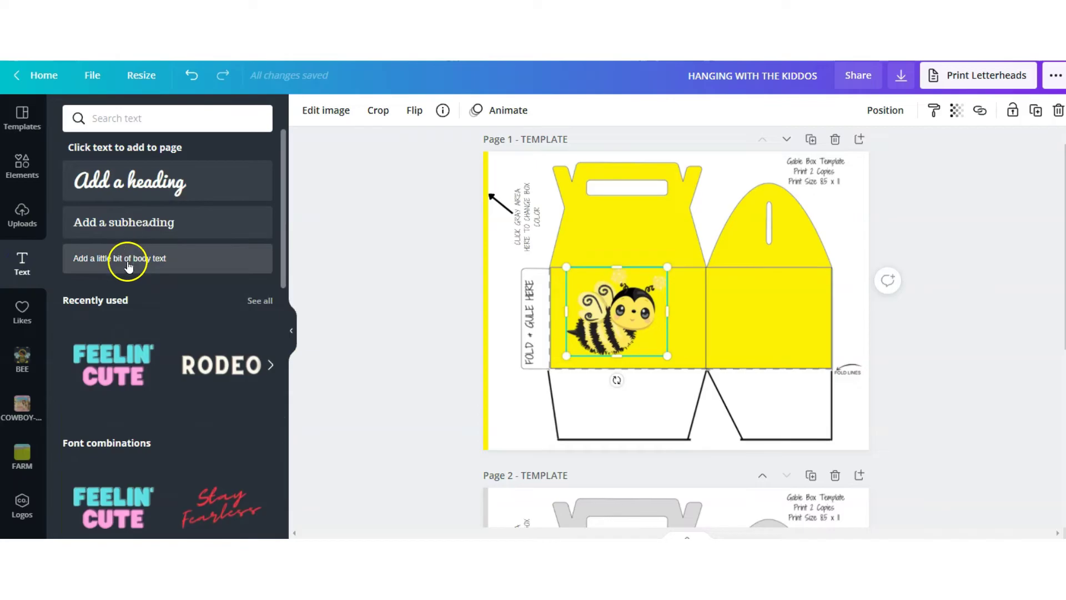
- Add a Bebas Neue subheading, trying pink and grey text before keeping it black
click(136, 216)
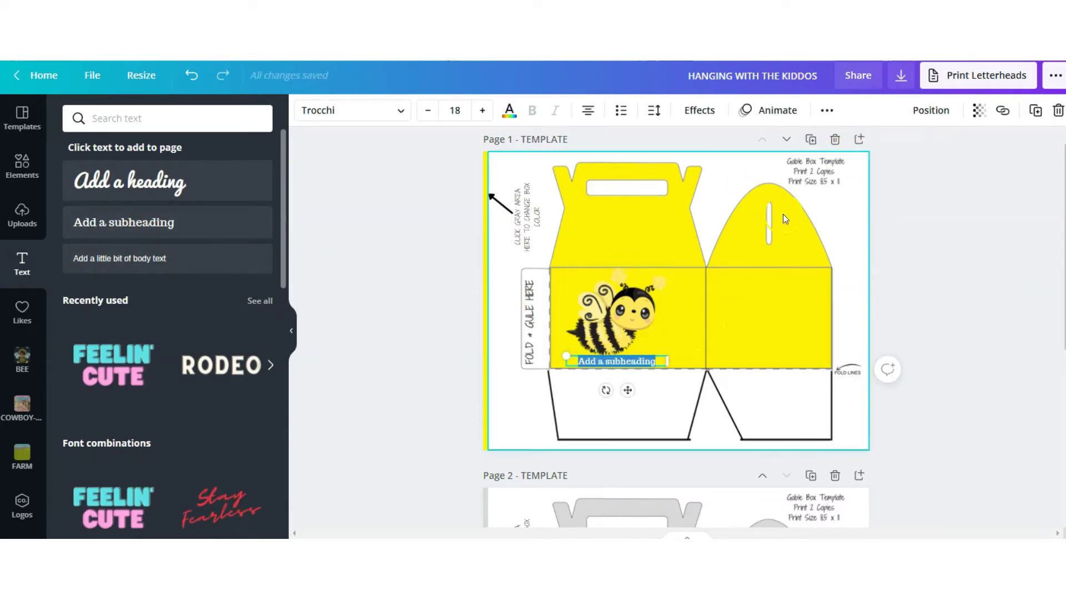
click(640, 360)
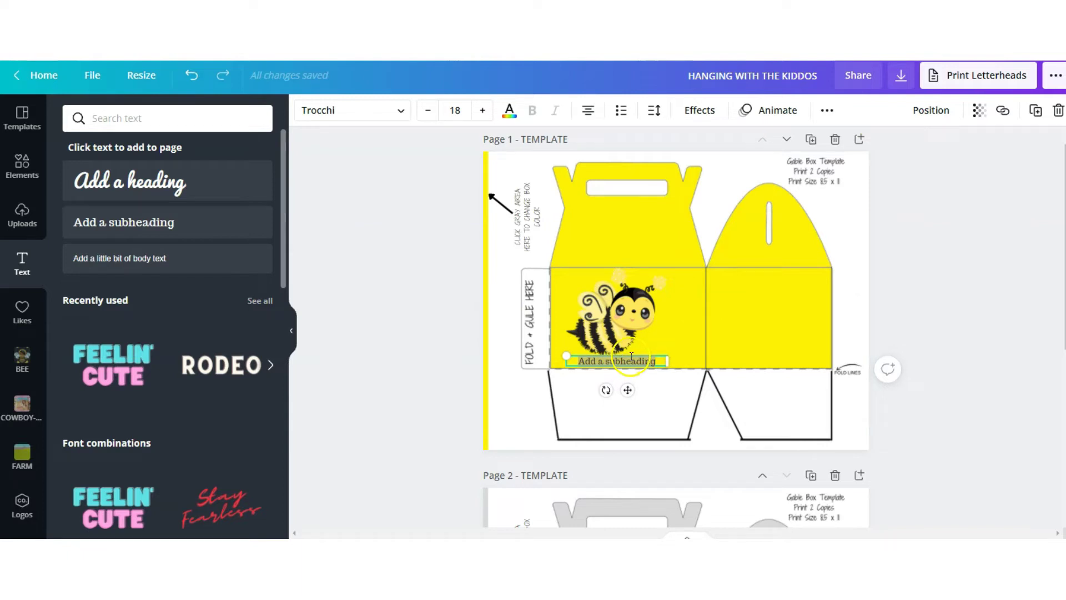
click(357, 118)
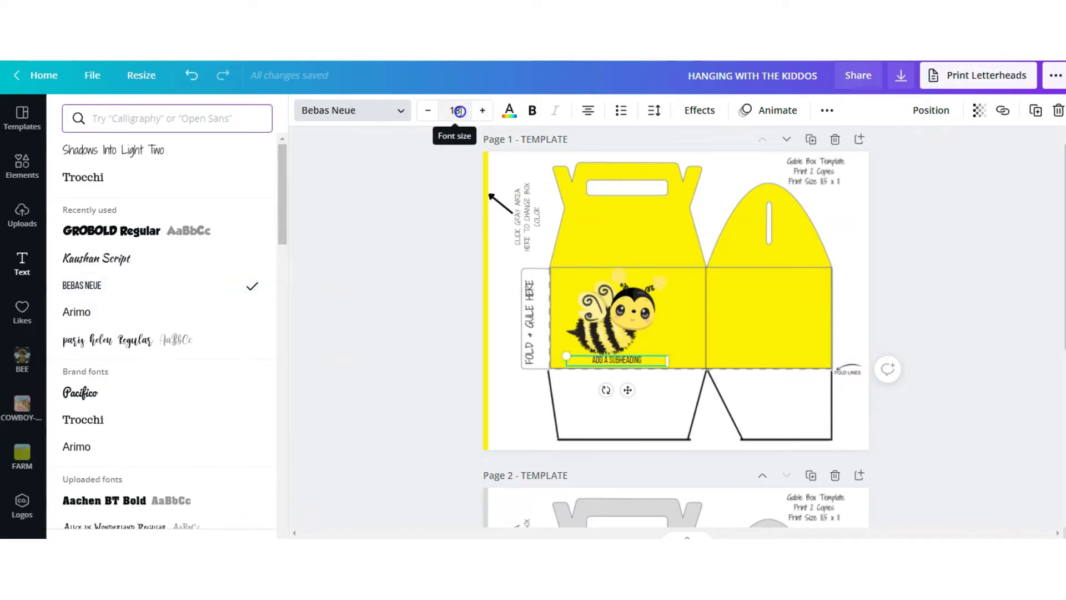
click(509, 113)
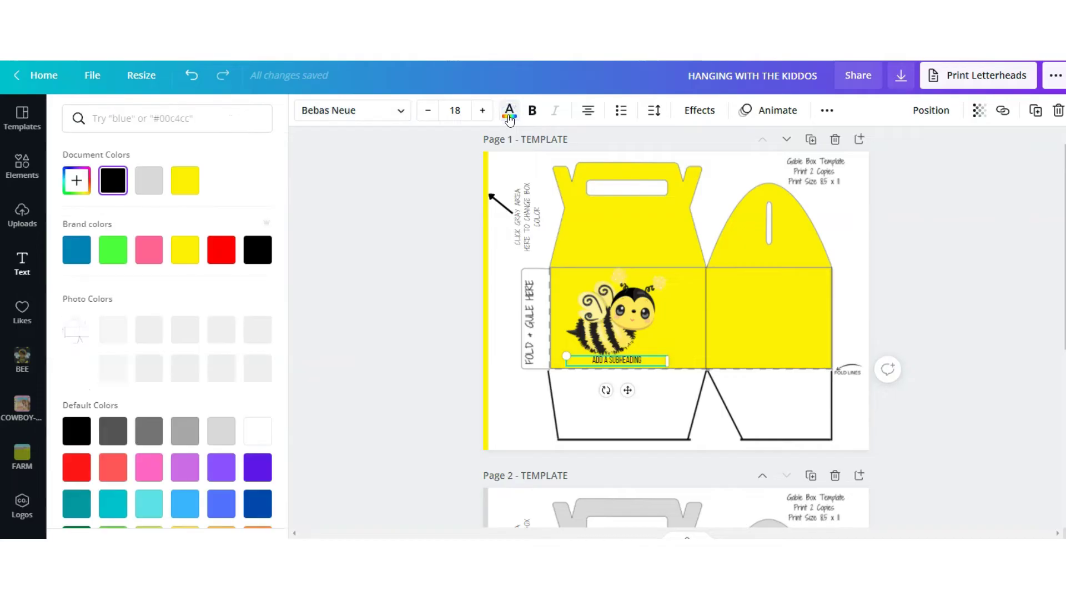
click(136, 254)
click(149, 258)
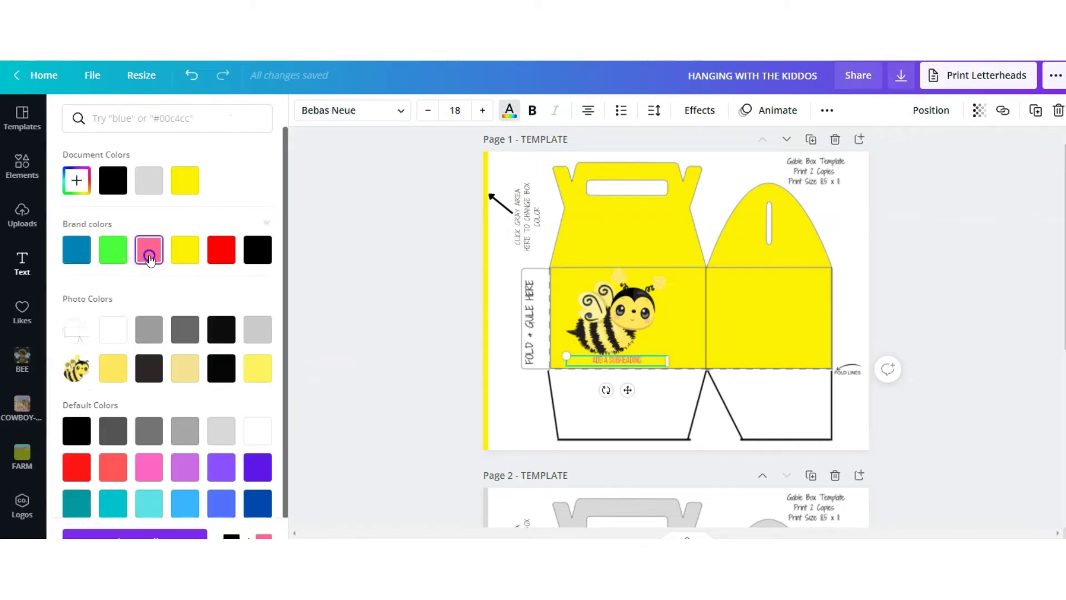
click(151, 331)
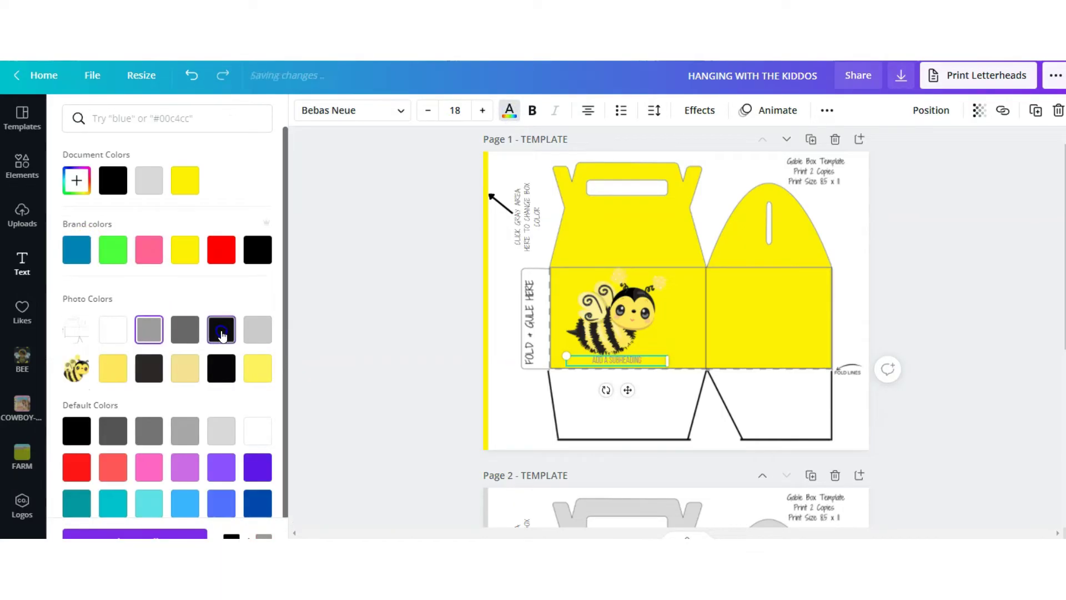
click(364, 308)
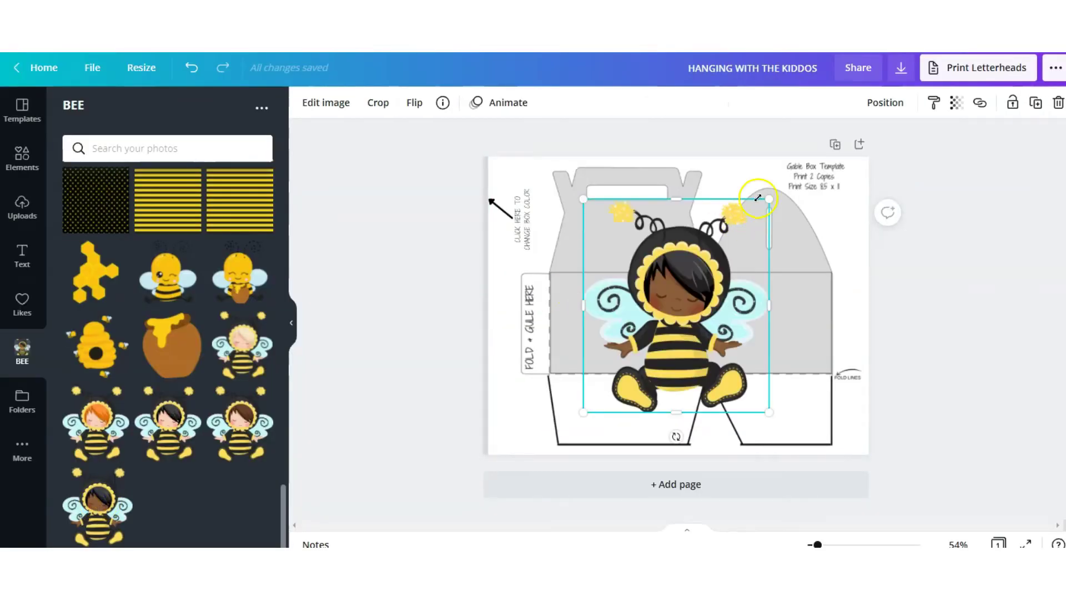
- Shrink the baby bee onto the front panel and make the box background pale yellow
drag(714, 254, 654, 330)
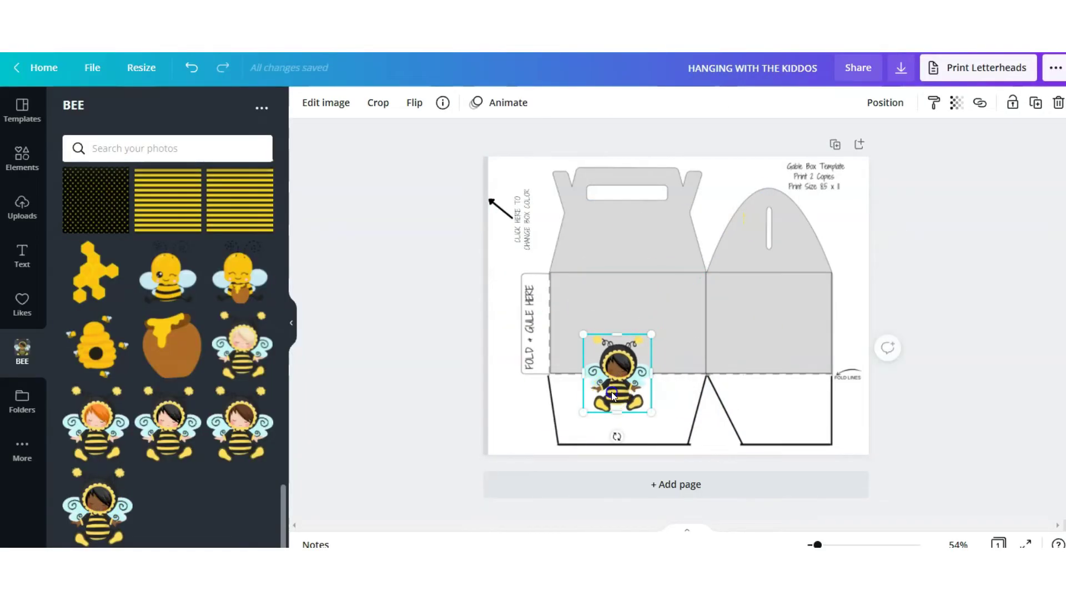
drag(612, 391, 616, 348)
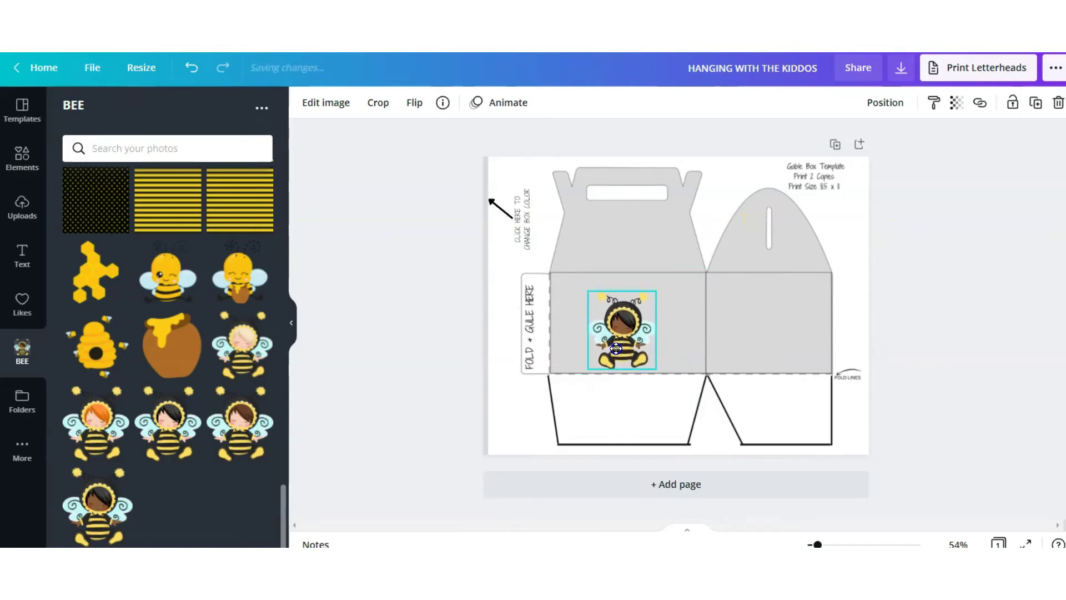
click(485, 259)
click(305, 102)
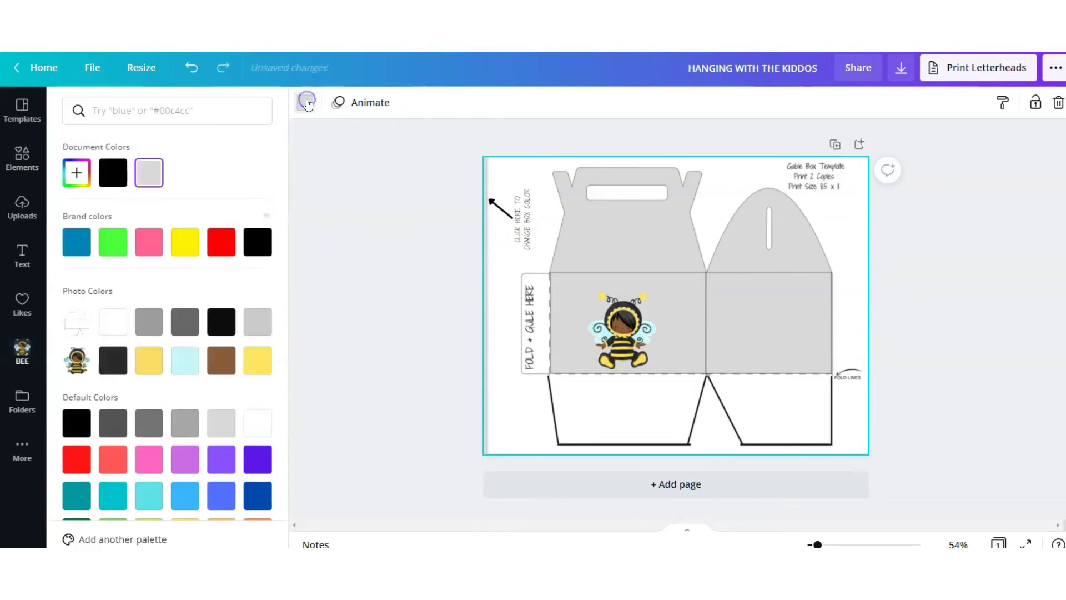
click(149, 361)
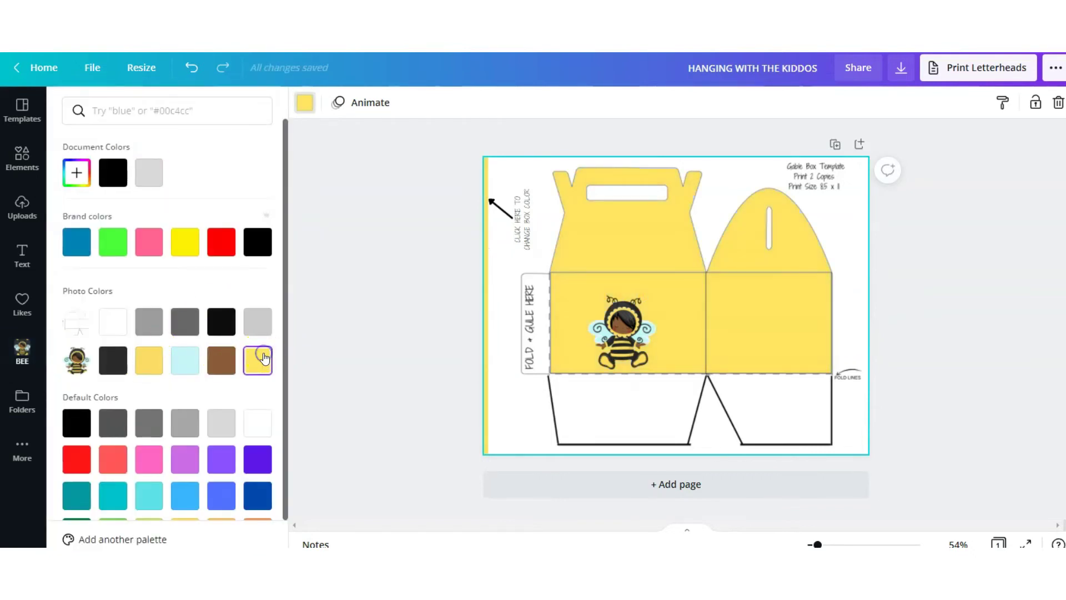
click(379, 337)
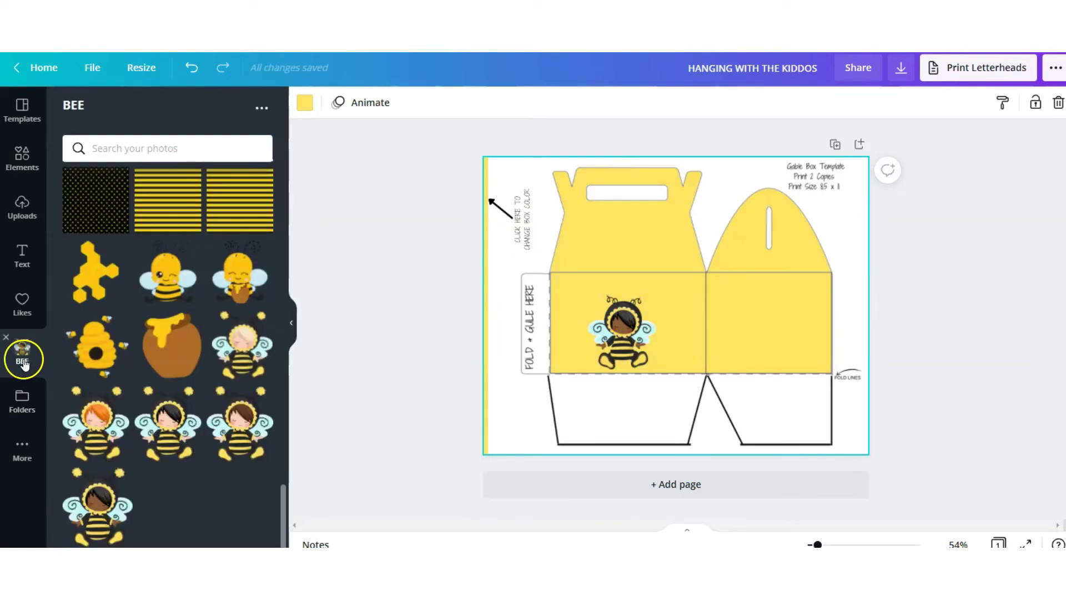
drag(274, 495, 282, 479)
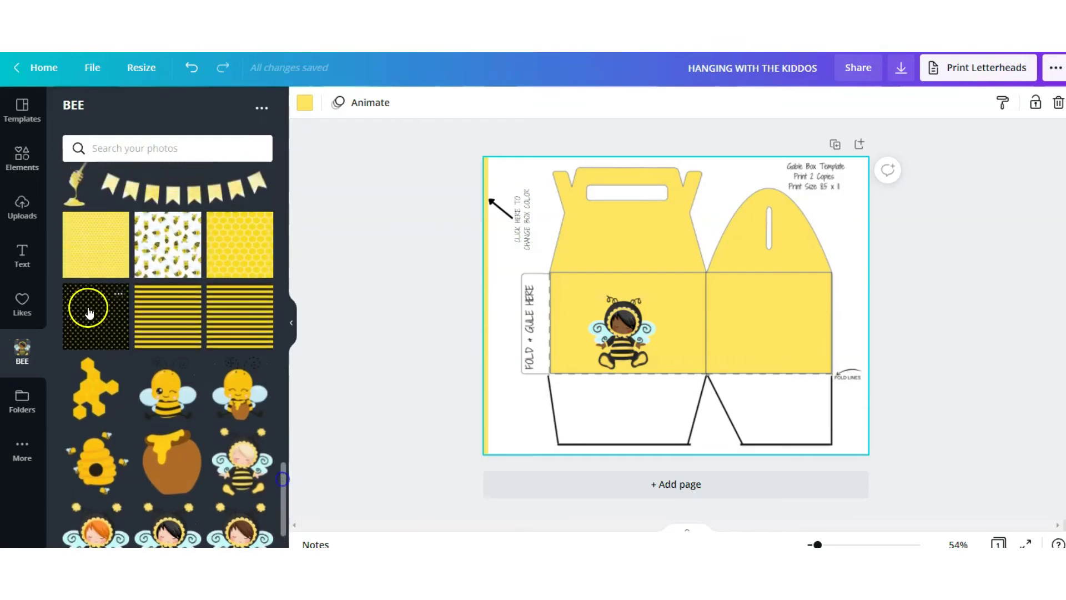
- Fit the honeycomb pattern over the front panel and send it one layer behind the baby bee
click(83, 258)
drag(784, 188, 699, 284)
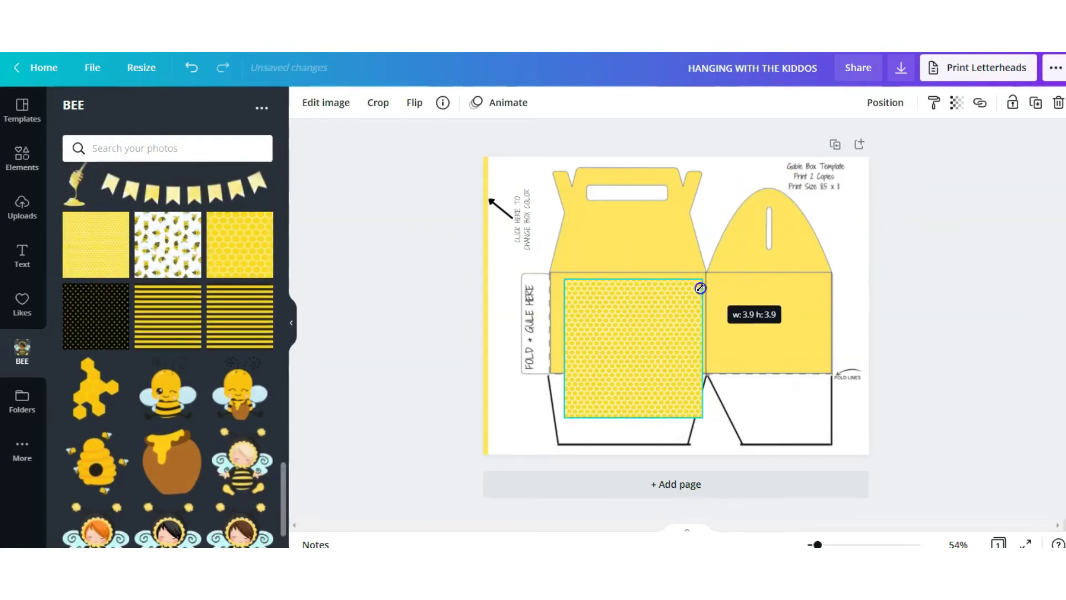
drag(630, 342, 623, 341)
drag(613, 402, 614, 373)
drag(679, 324, 708, 321)
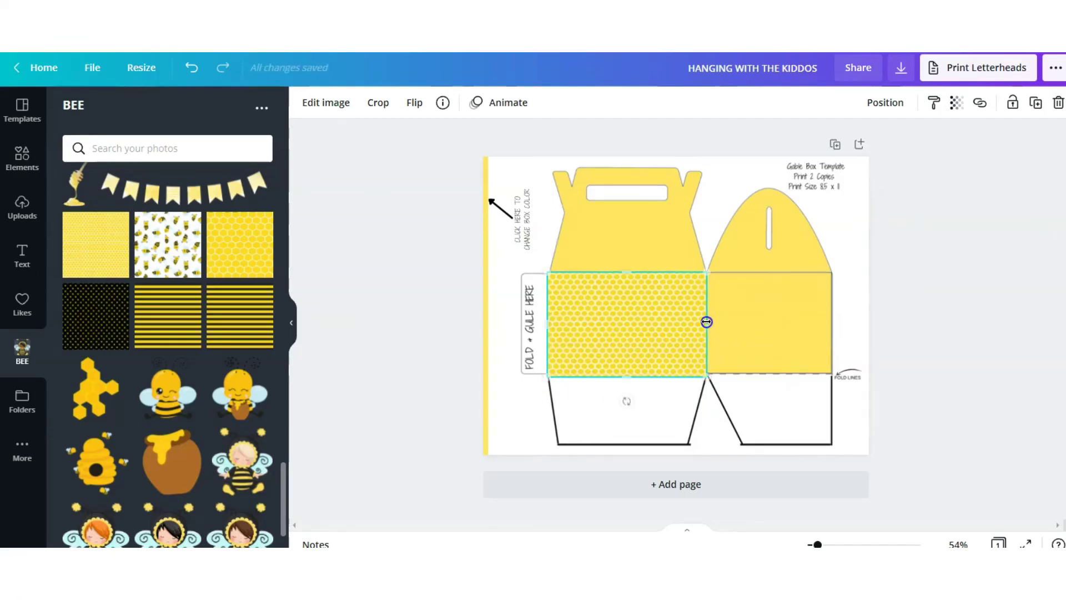
click(885, 102)
click(837, 143)
click(641, 421)
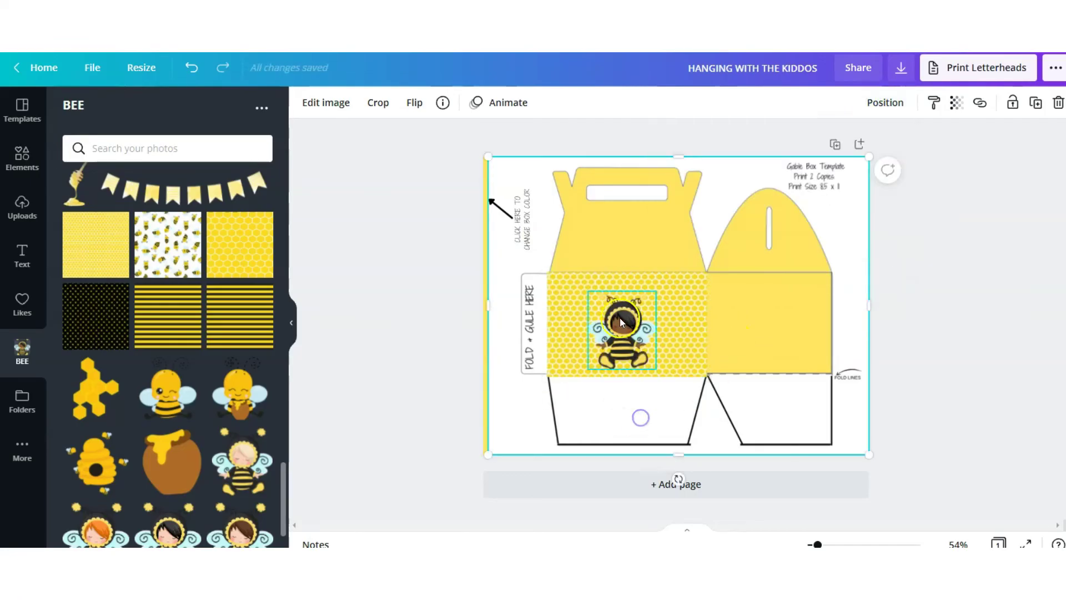
- Add the Bumble Bee graphic and size it across the box top
drag(280, 453, 277, 344)
click(168, 291)
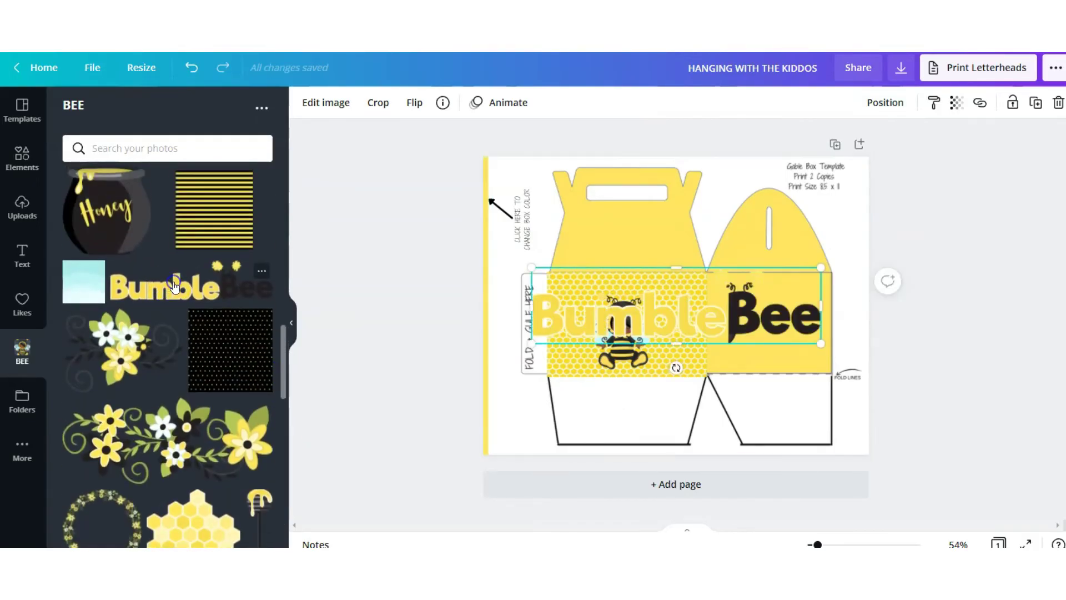
drag(827, 268, 638, 301)
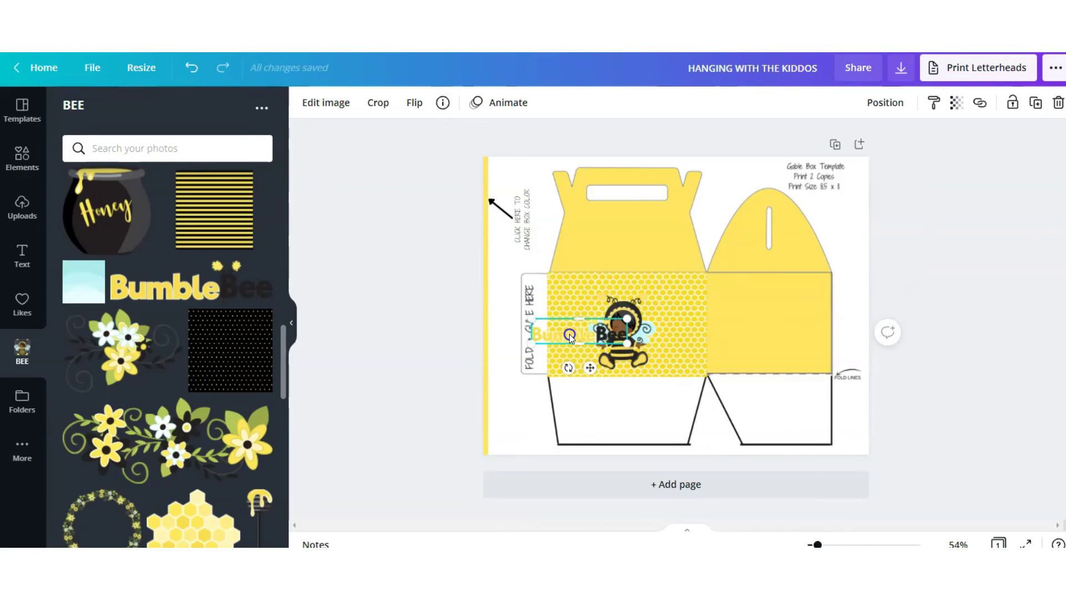
drag(571, 332, 596, 243)
drag(670, 228, 690, 217)
- Add 'HAPPY BEE-DAY' in GROBOLD at size 32 atop the honeycomb panel
click(22, 255)
click(142, 216)
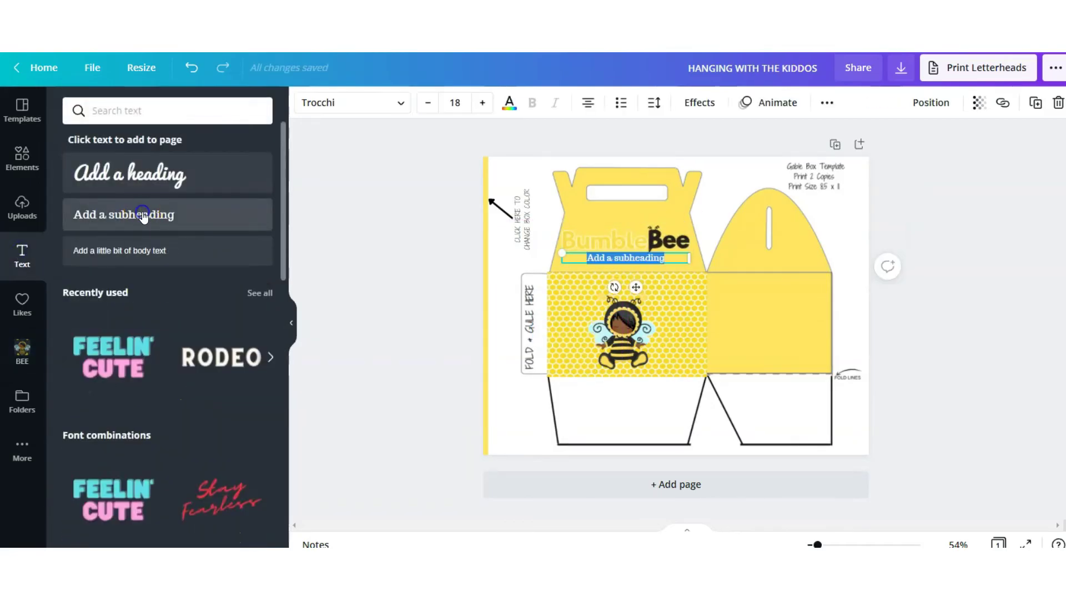
text(HAPPY BEE-D)
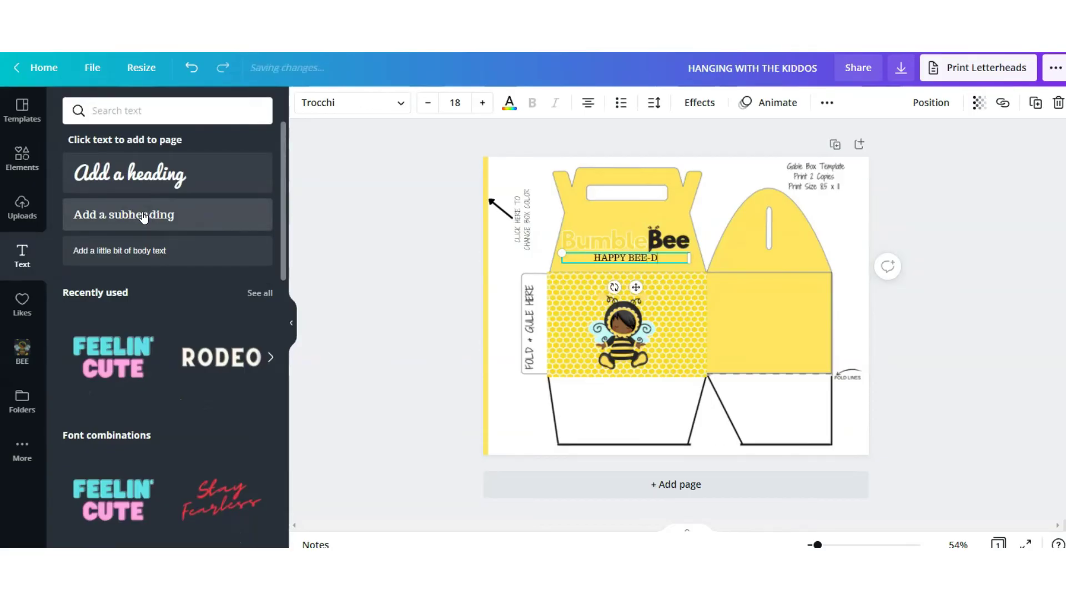
text(AY)
click(369, 102)
click(166, 223)
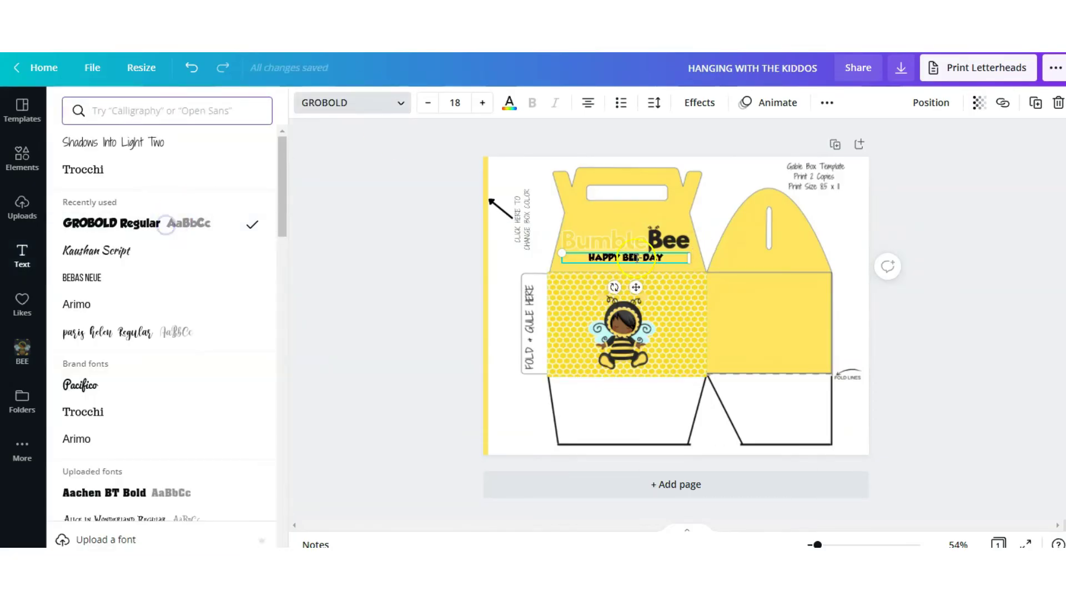
drag(637, 258, 638, 281)
click(482, 103)
click(482, 102)
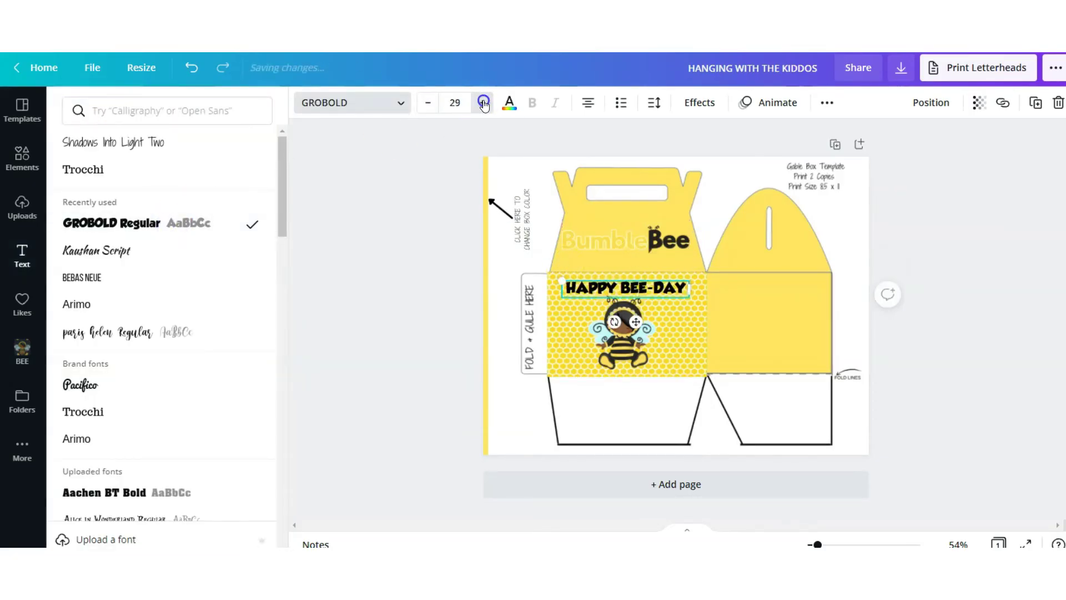
click(483, 103)
click(483, 102)
click(482, 102)
drag(601, 277, 608, 273)
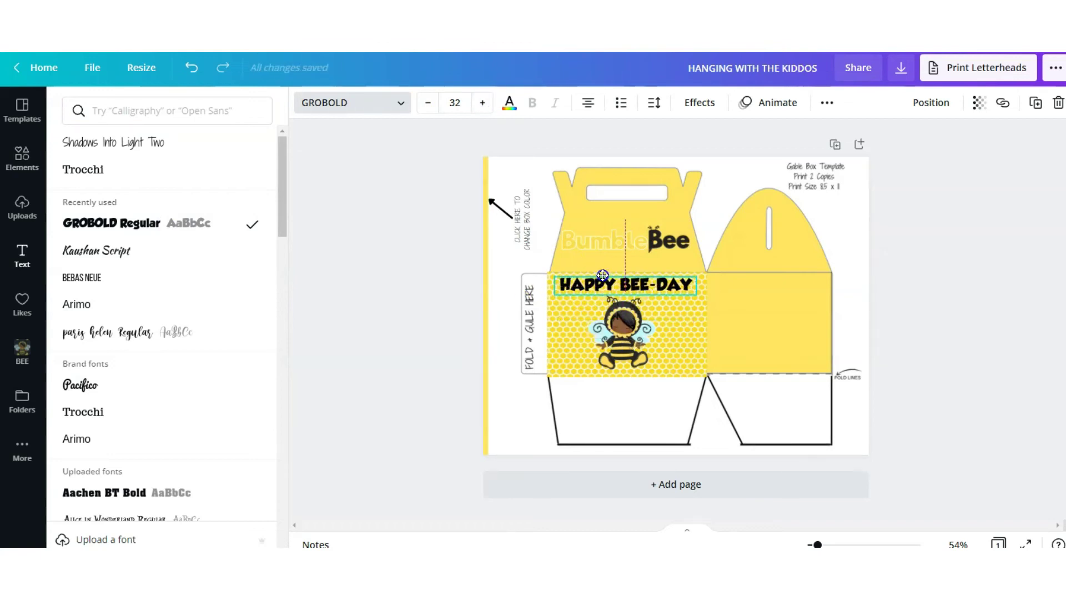
- Nudge the baby bee slightly to align it under the text
click(632, 348)
drag(631, 349, 629, 351)
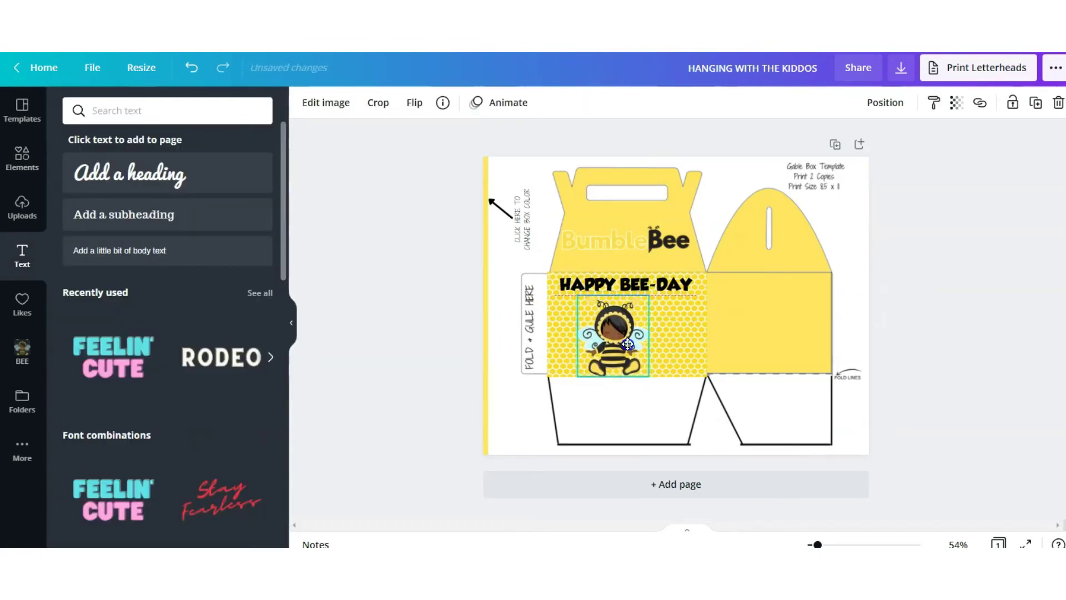
click(437, 331)
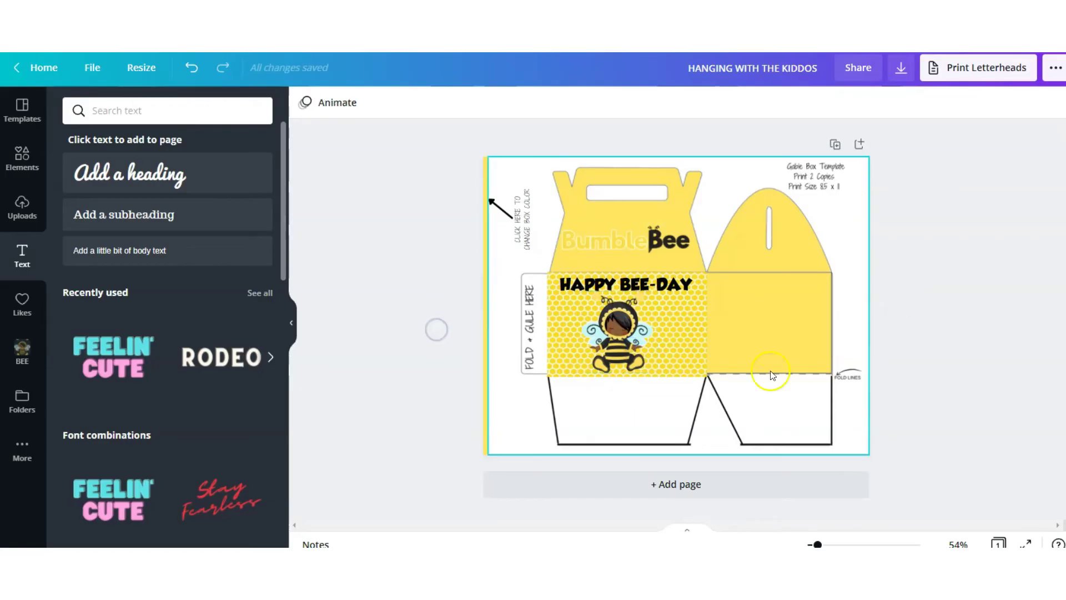
click(633, 363)
- Download the finished bee gable box design as a PDF Print file
drag(630, 373, 631, 376)
click(904, 78)
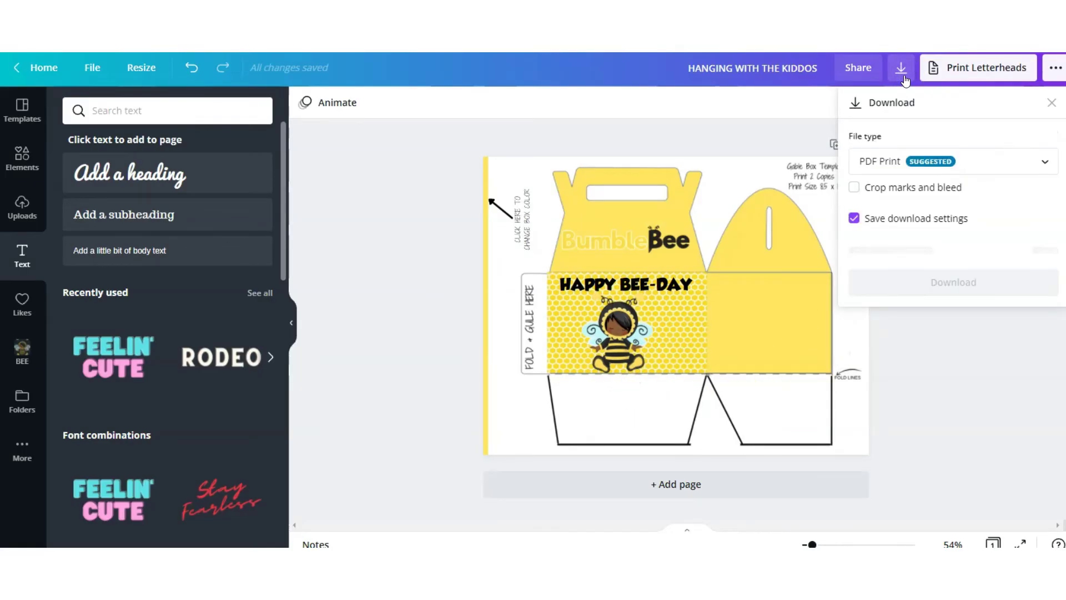
click(875, 232)
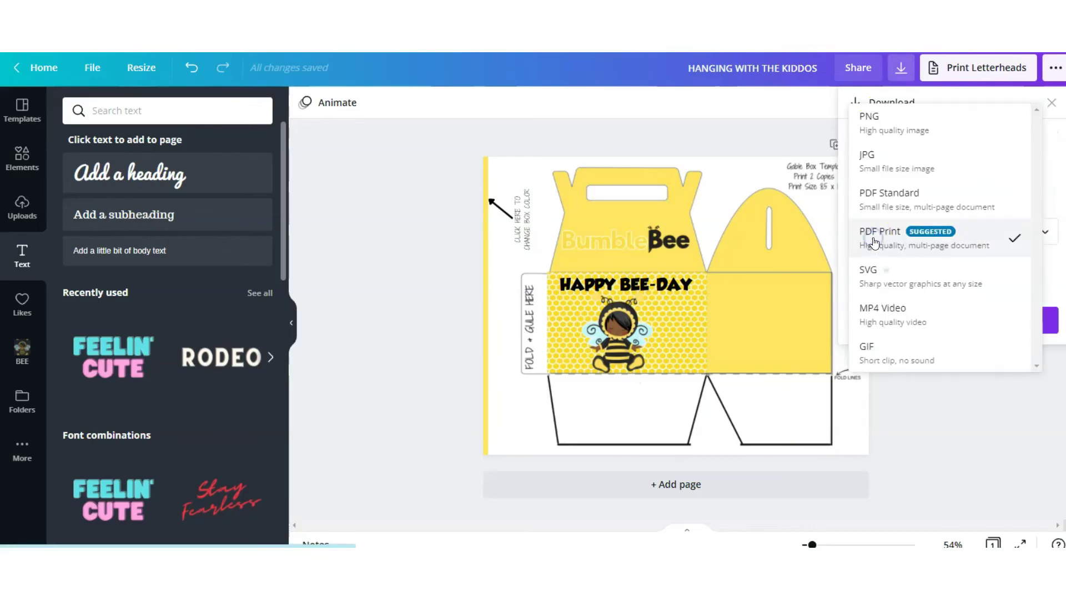
click(876, 243)
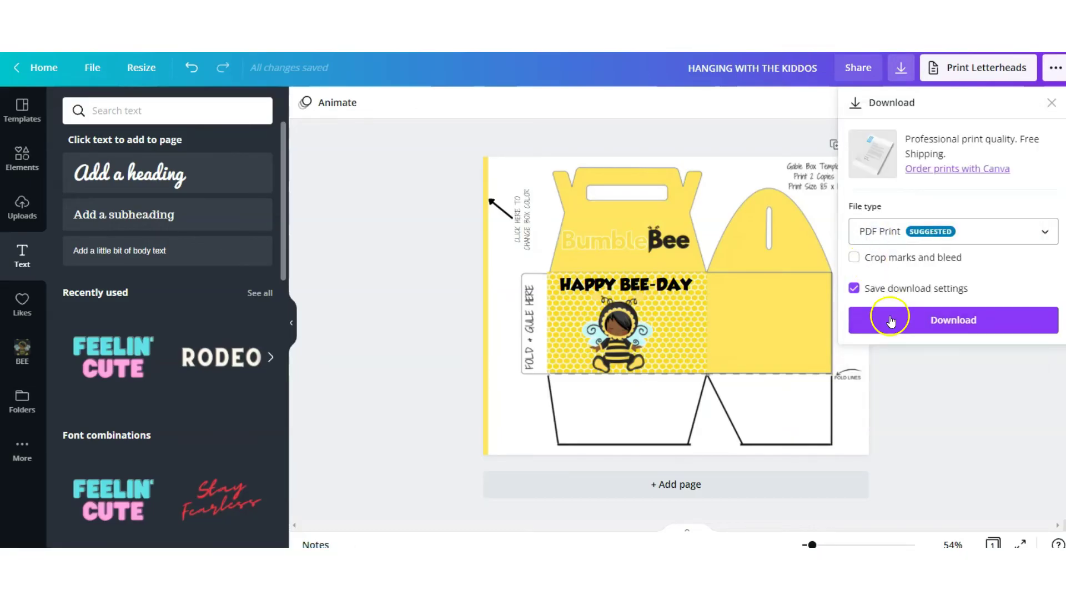
click(891, 320)
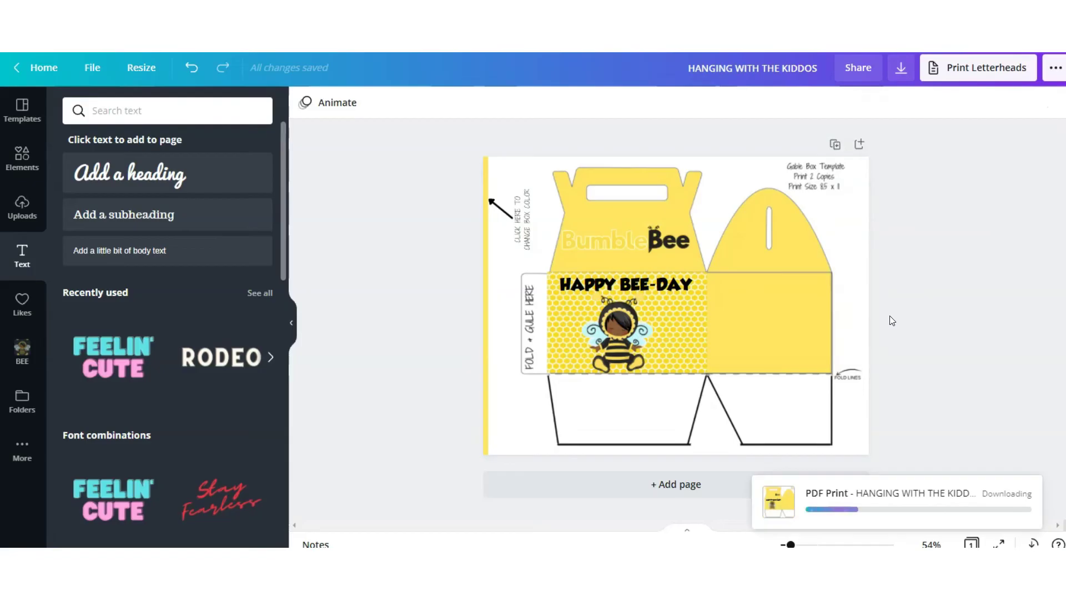